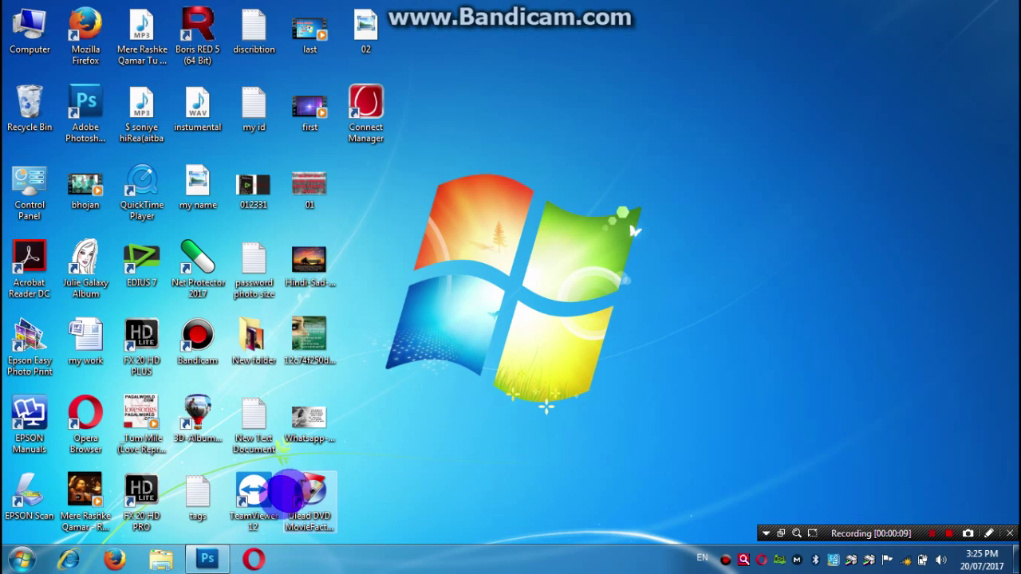
Restore the Photoshop window from the taskbar, showing the transparent untitled canvas.
left_click(206, 559)
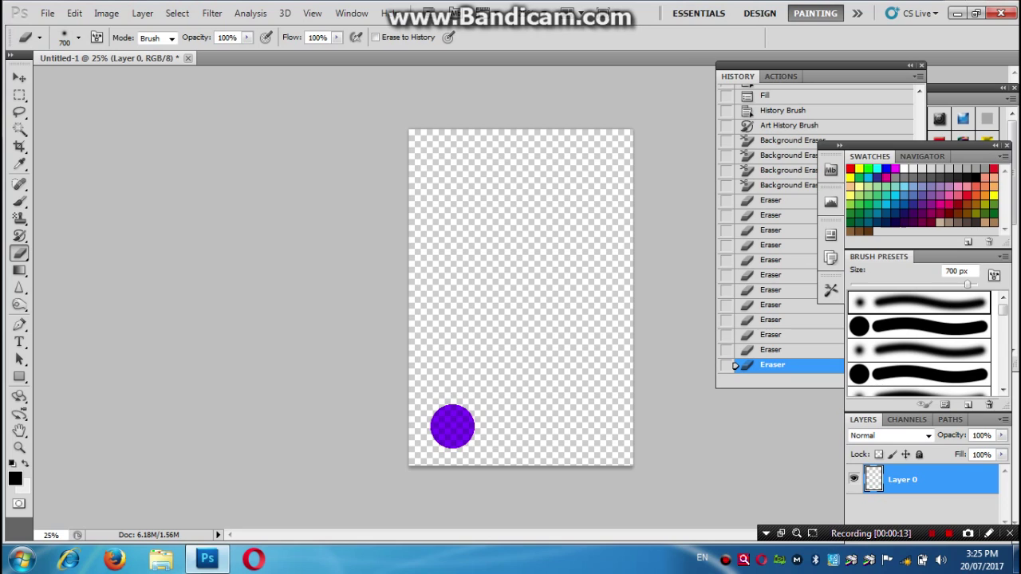
Open the long-named Hindi quotes JPEG from the Desktop.
key("ctrl+o")
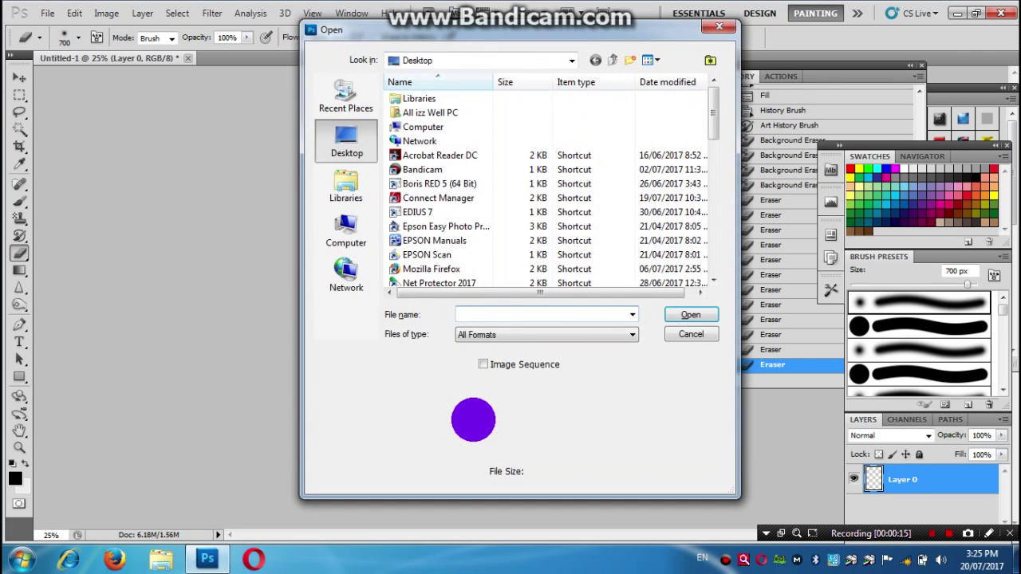
left_click(509, 272)
scroll(510, 267, "down", 3)
scroll(510, 264, "down", 1)
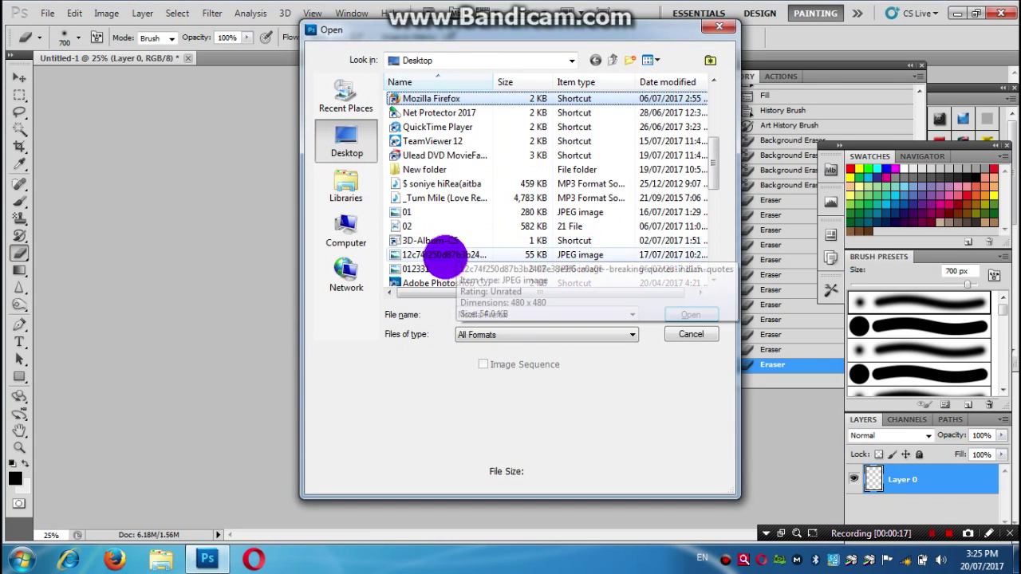
left_click(441, 255)
double_click(441, 255)
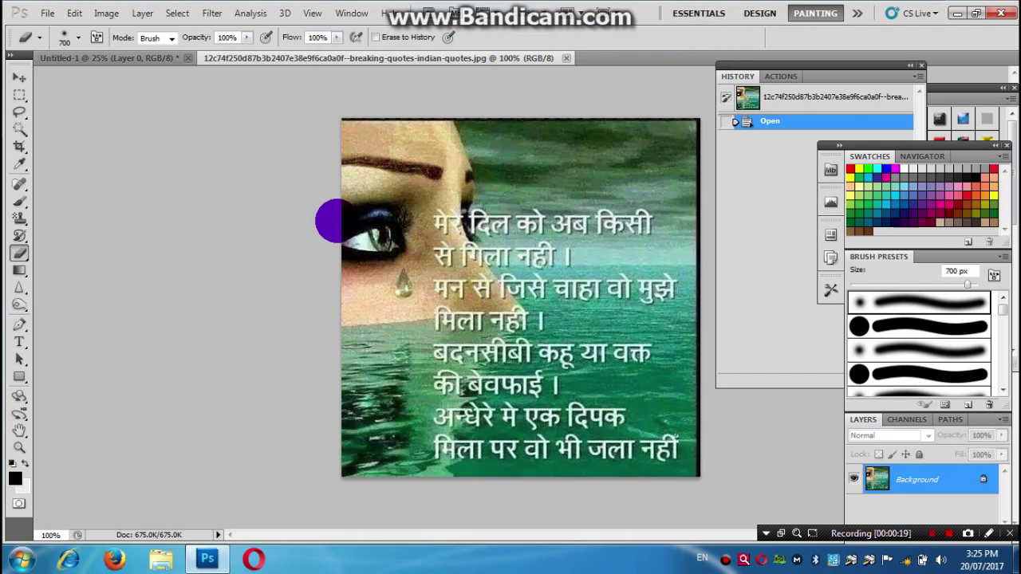
Paint History Brush strokes over the eyebrow and text, with pure red as background colour.
key("bracketleft")
key("bracketleft")
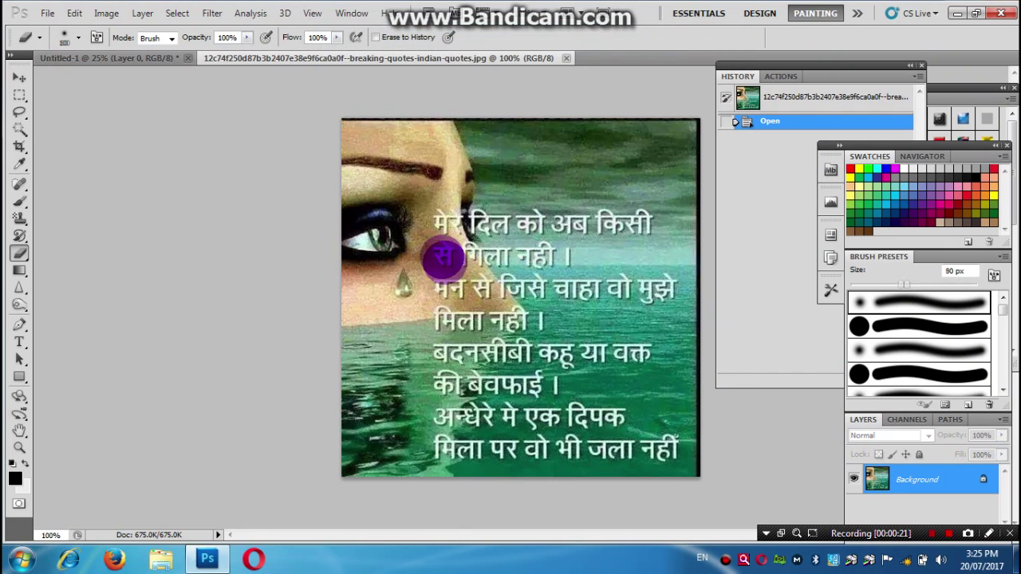
left_click(19, 238)
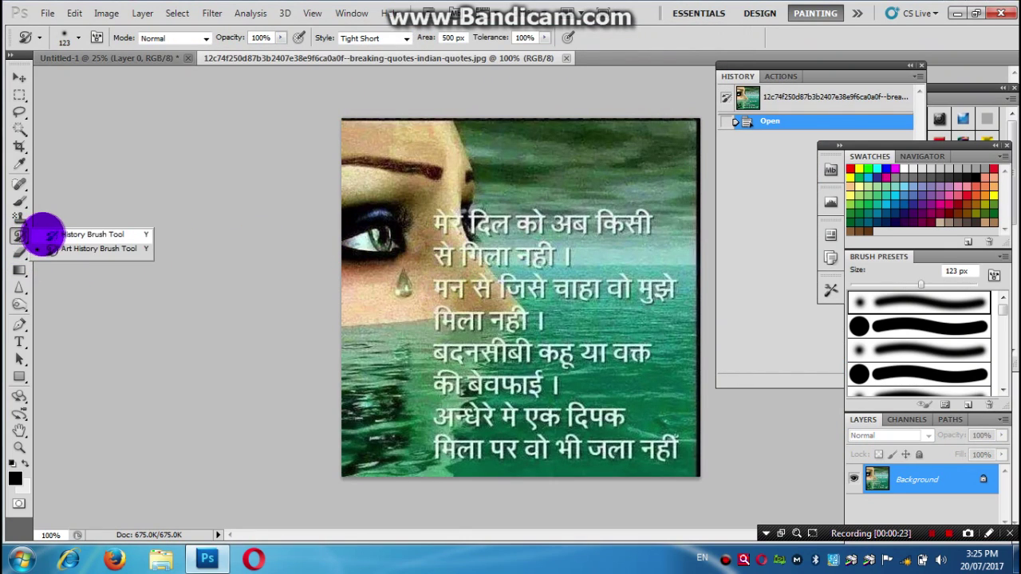
left_click(398, 174)
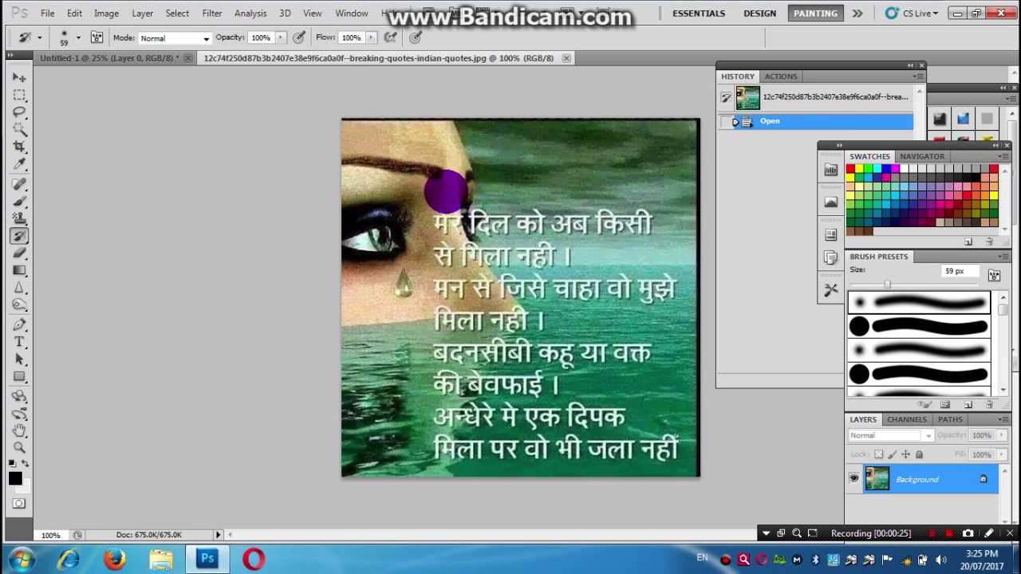
left_click_drag(442, 172, 444, 155)
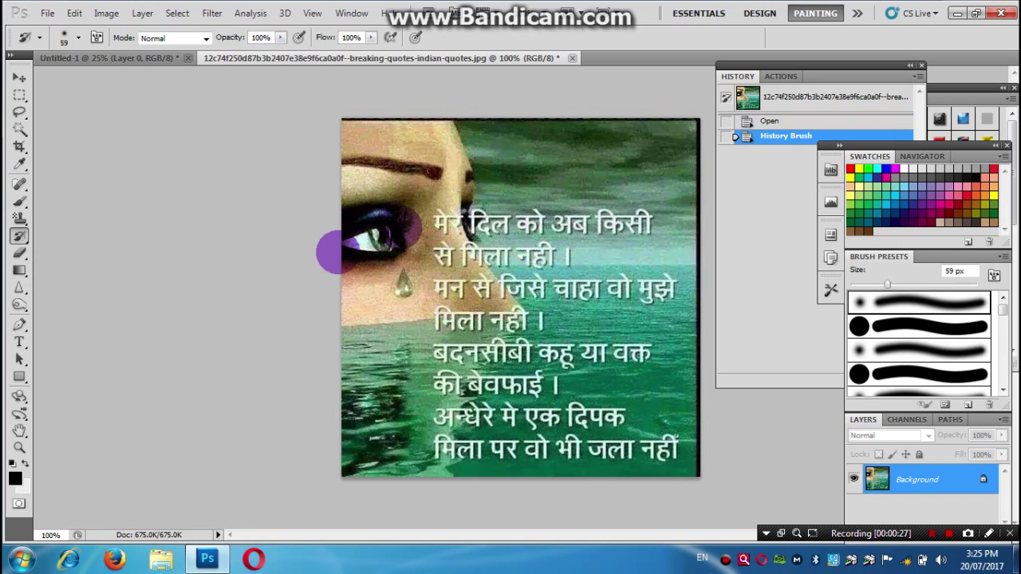
left_click(24, 486)
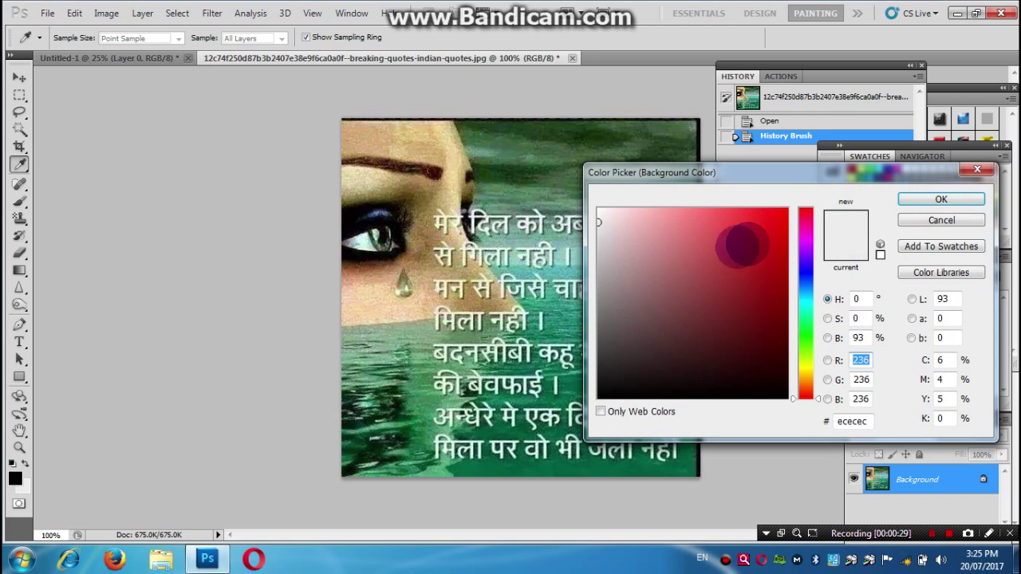
left_click(786, 210)
left_click(974, 201)
left_click_drag(401, 337, 409, 282)
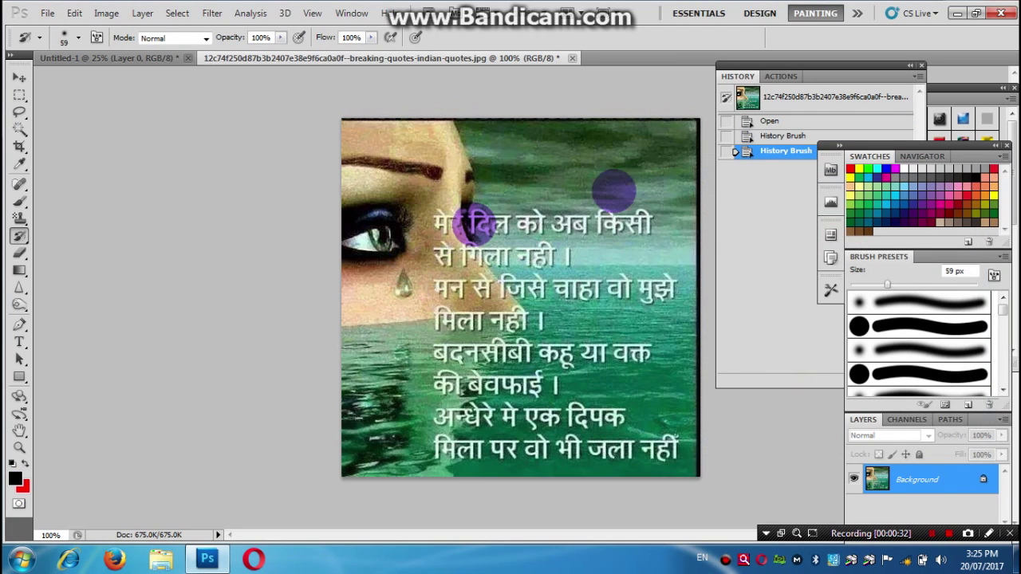
Convert the Background to Layer 0, set a red foreground, and paint more History Brush strokes.
double_click(917, 480)
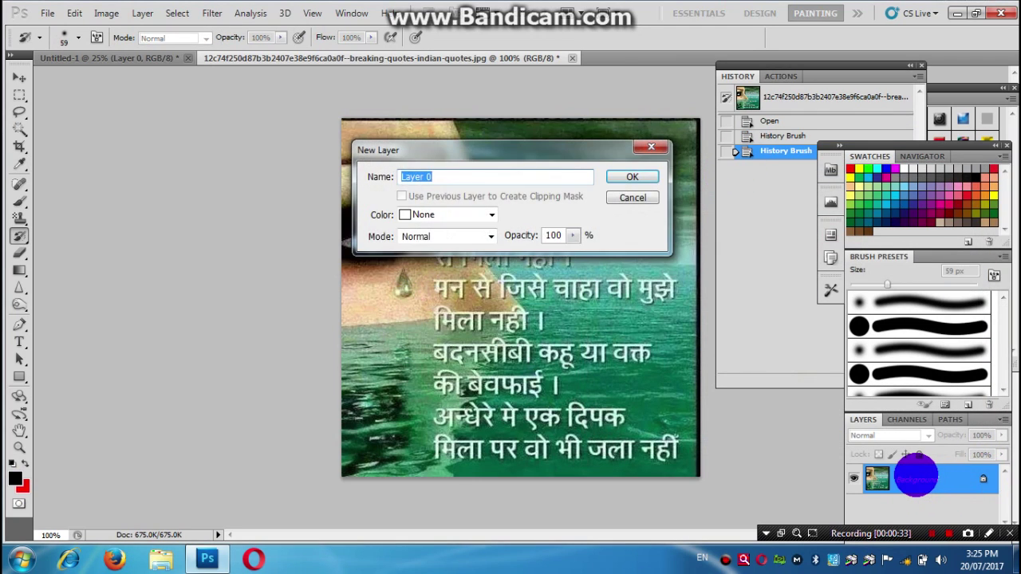
key("Return")
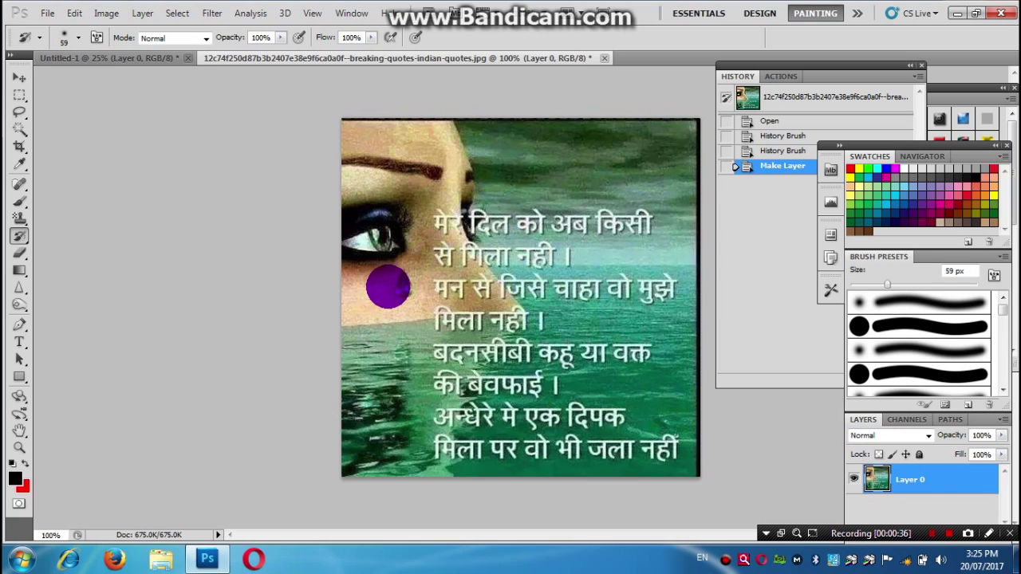
left_click_drag(388, 287, 437, 222)
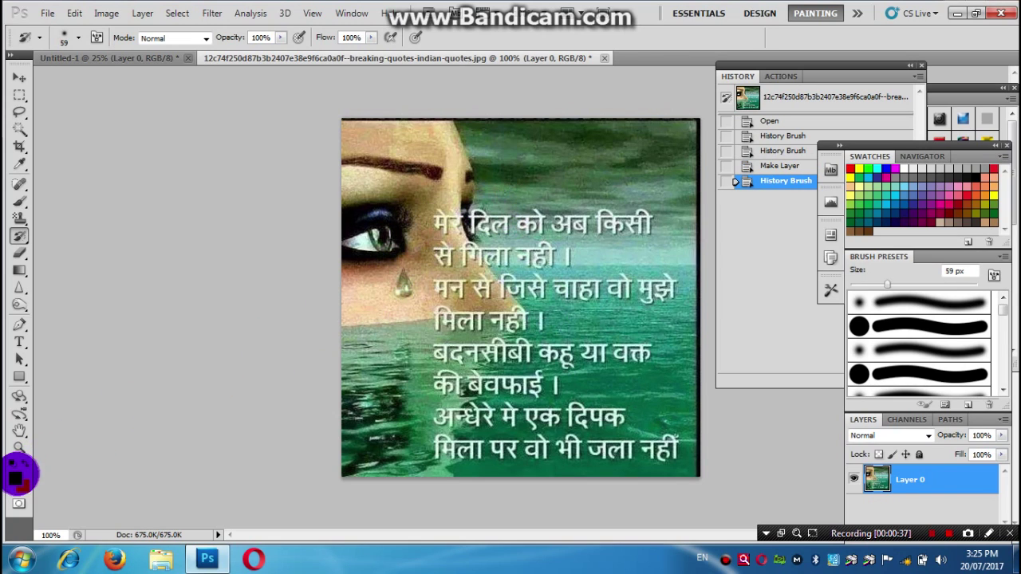
left_click(16, 477)
left_click(763, 234)
key("Return")
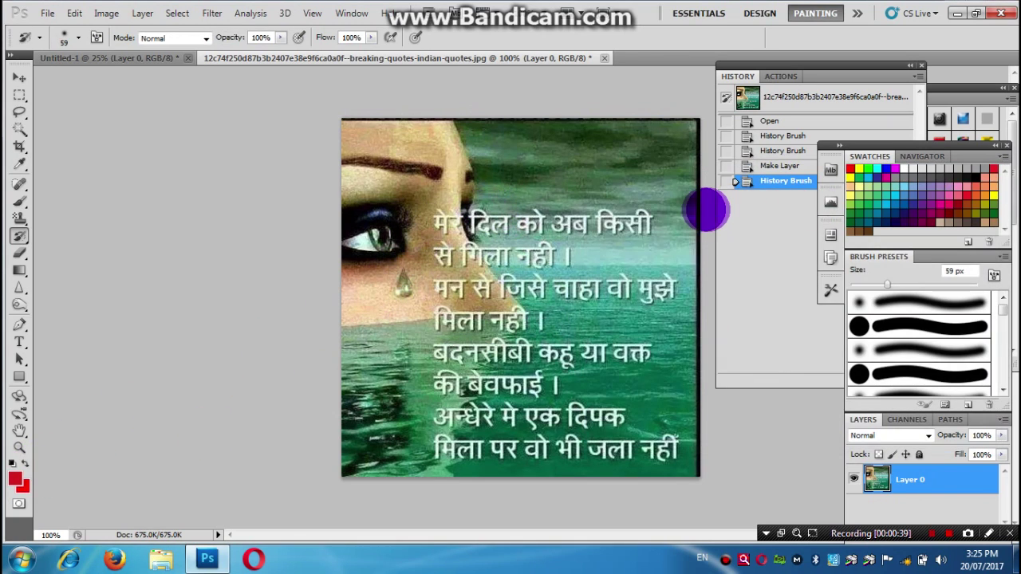
left_click_drag(454, 194, 525, 246)
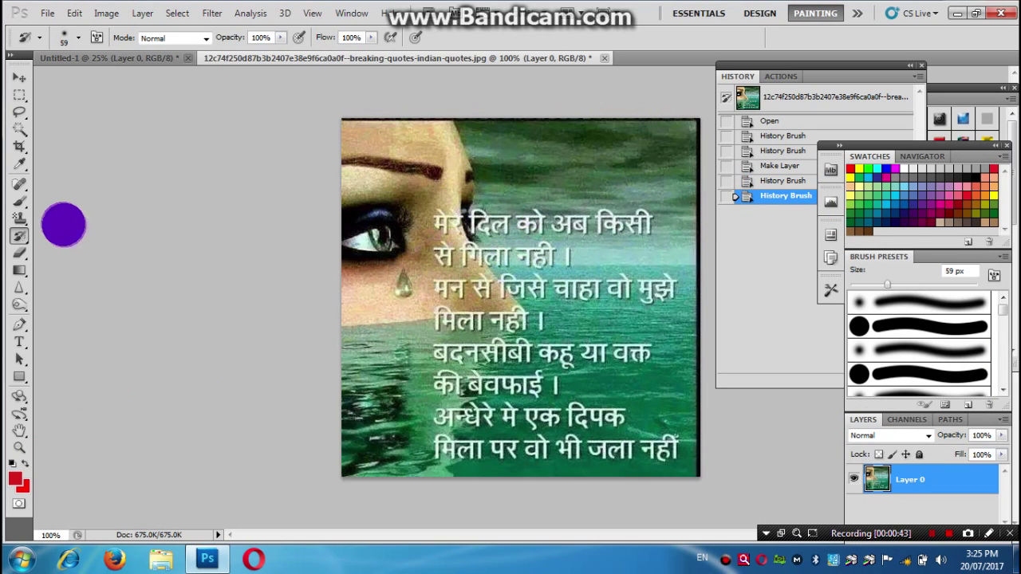
Switch to the Art History Brush and paint blurry painterly strokes across the quote image.
right_click(27, 232)
left_click(66, 246)
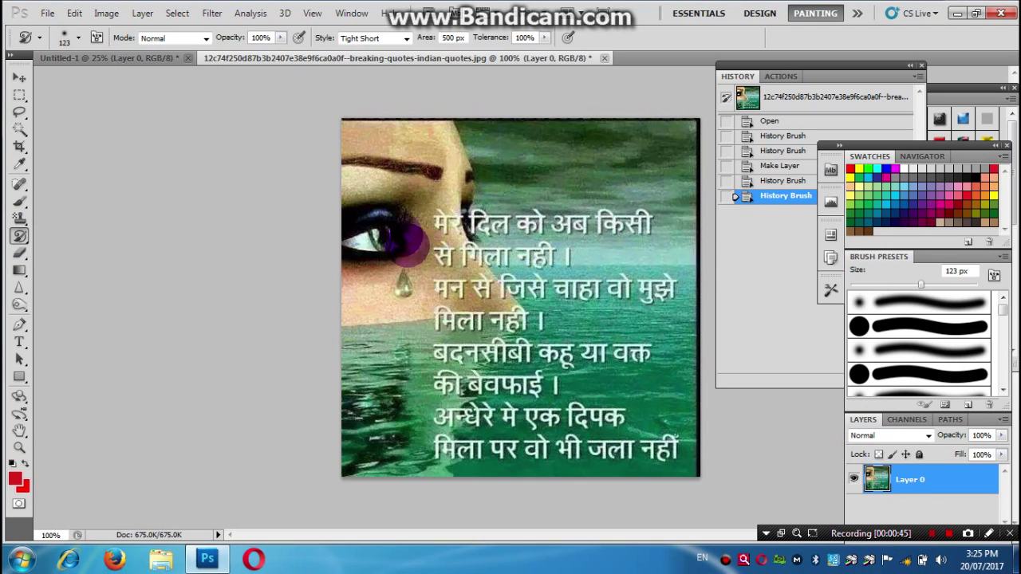
mouse_move(412, 241)
left_mouse_down()
mouse_move(393, 363)
mouse_move(411, 310)
left_mouse_up()
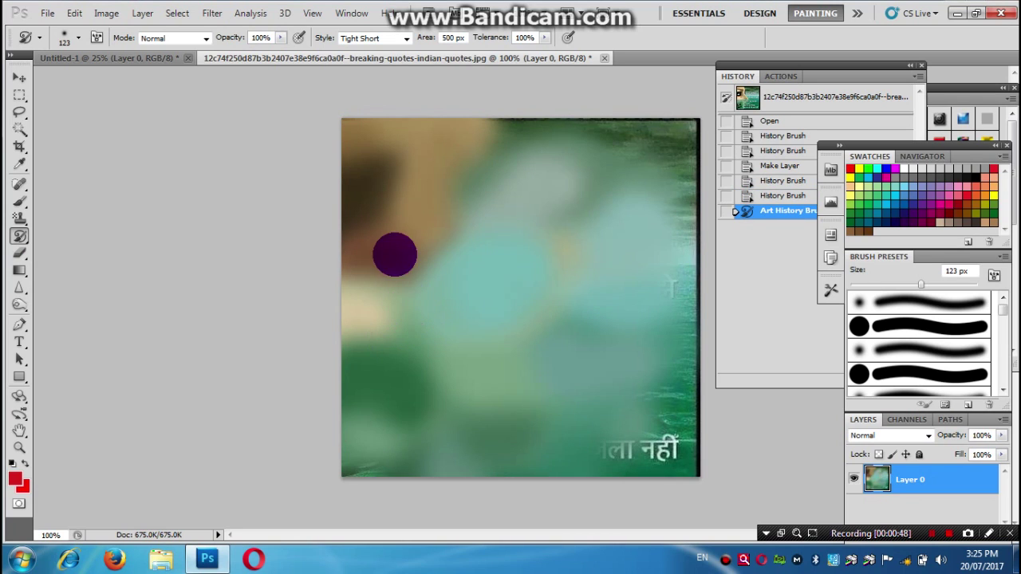
mouse_move(651, 150)
left_mouse_down()
mouse_move(645, 192)
mouse_move(485, 226)
mouse_move(470, 287)
mouse_move(615, 346)
mouse_move(640, 369)
mouse_move(631, 373)
left_mouse_up()
mouse_move(512, 261)
left_mouse_down()
mouse_move(495, 212)
mouse_move(467, 201)
mouse_move(479, 251)
left_mouse_up()
mouse_move(423, 293)
left_mouse_down()
mouse_move(433, 356)
mouse_move(513, 365)
mouse_move(571, 264)
mouse_move(584, 220)
left_mouse_up()
left_click(492, 219)
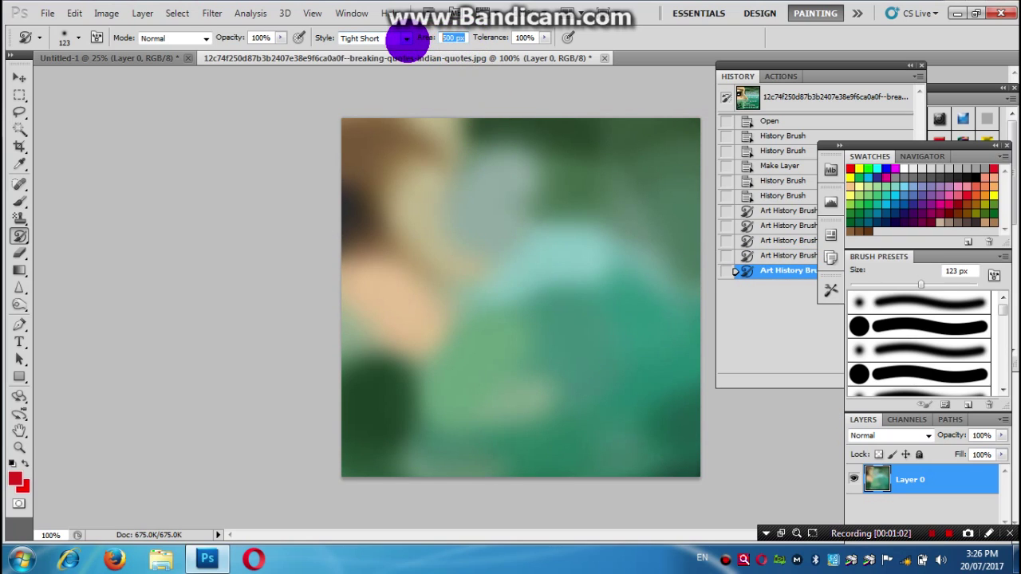
type("50")
Paint a stroke with Area 50, then step back twice to the sharp original.
left_click_drag(287, 116, 247, 176)
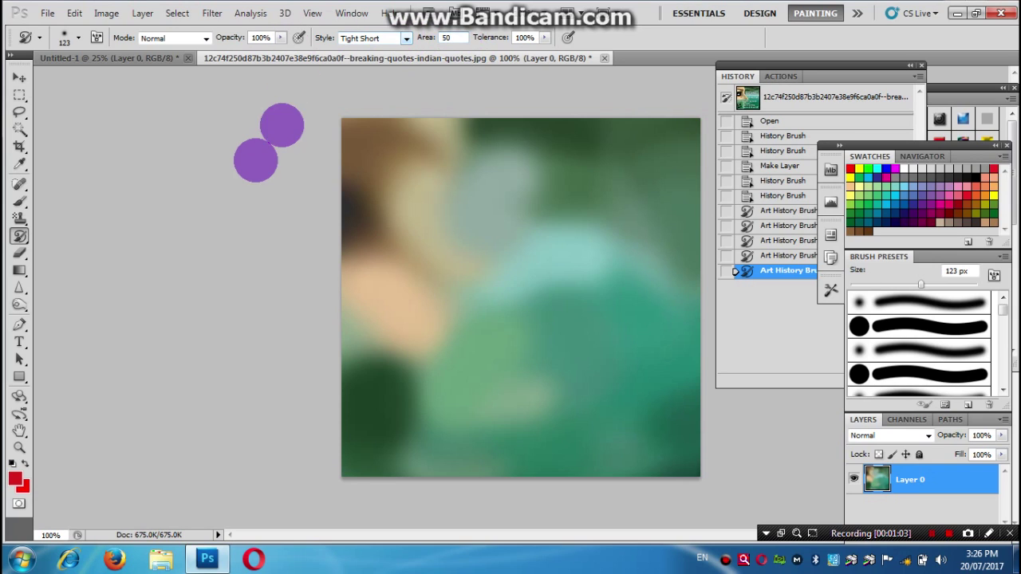
key("ctrl+alt+z")
key("ctrl+alt+z")
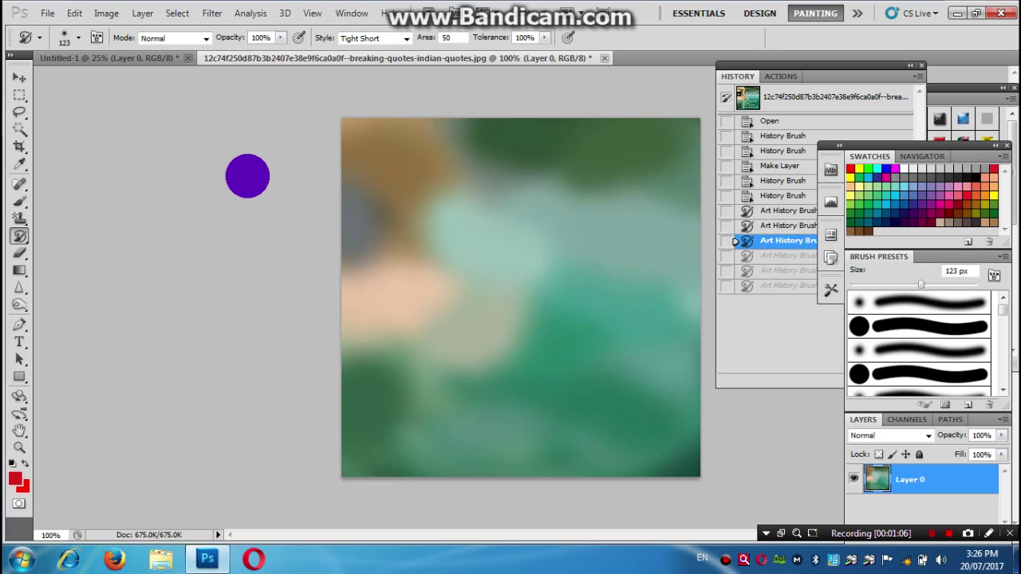
key("ctrl+alt+z")
key("ctrl+alt+z")
key("ctrl+alt+z")
key("ctrl+alt+z")
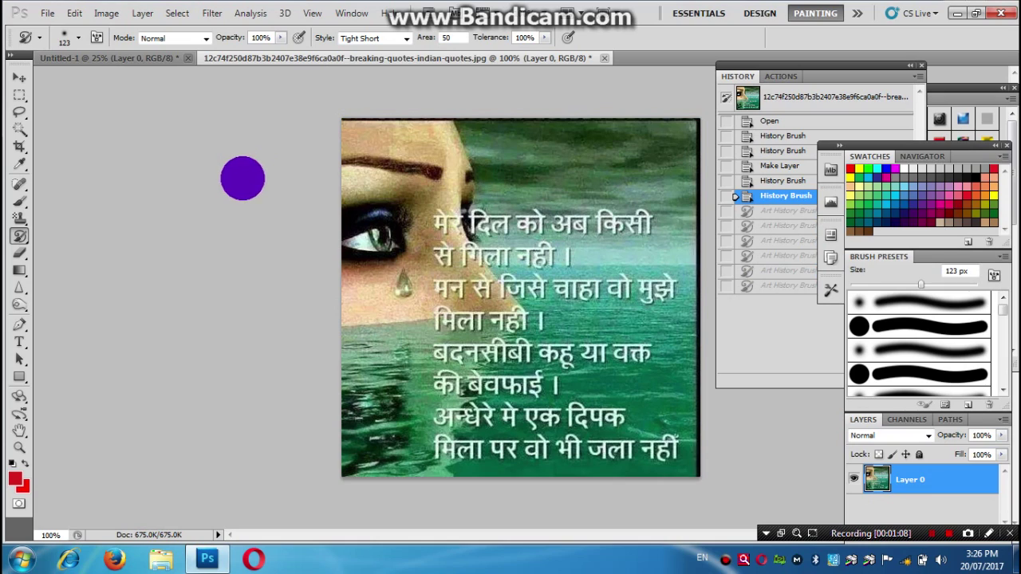
Smear the face and top with Art History strokes, undo two, then repaint the eye and top text.
left_click_drag(372, 164, 368, 166)
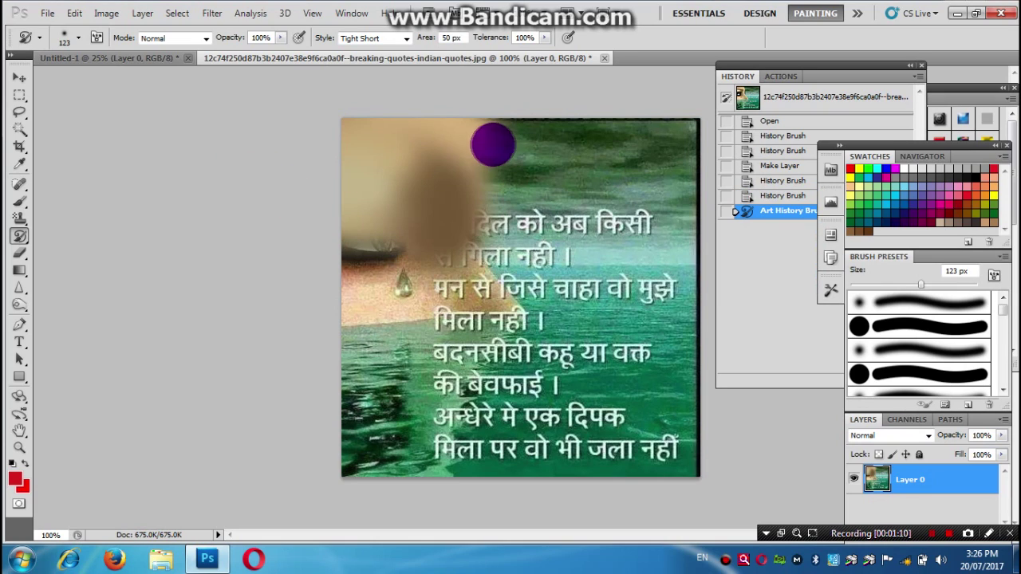
mouse_move(493, 144)
left_mouse_down()
mouse_move(597, 141)
mouse_move(647, 162)
mouse_move(587, 157)
mouse_move(622, 160)
mouse_move(422, 194)
mouse_move(366, 243)
mouse_move(391, 463)
left_mouse_up()
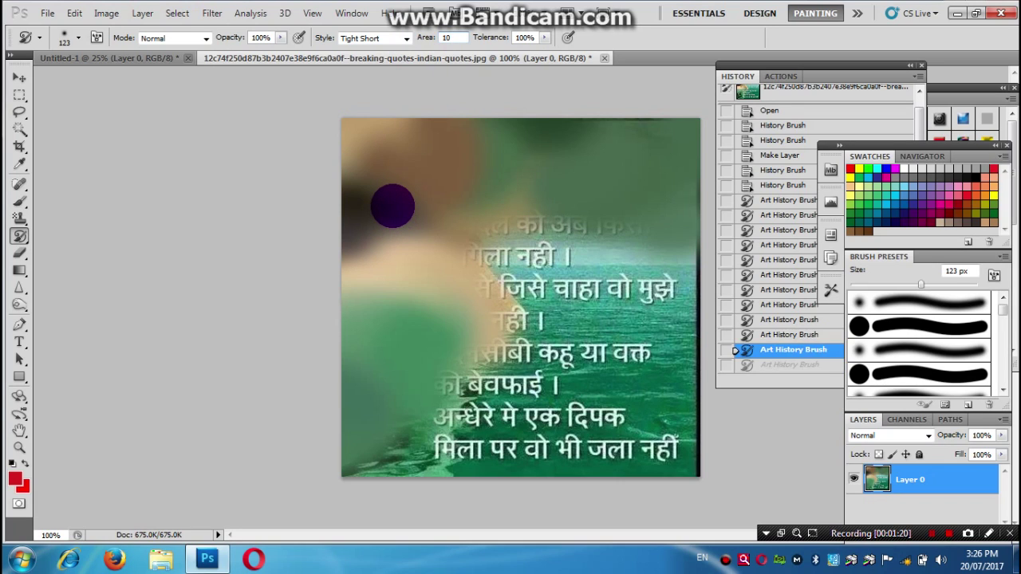
key("ctrl+alt+z")
key("ctrl+alt+z")
key("ctrl+alt+z")
key("ctrl+alt+z")
key("ctrl+alt+z")
key("ctrl+alt+z")
key("ctrl+alt+z")
key("ctrl+alt+z")
key("ctrl+alt+z")
key("ctrl+alt+z")
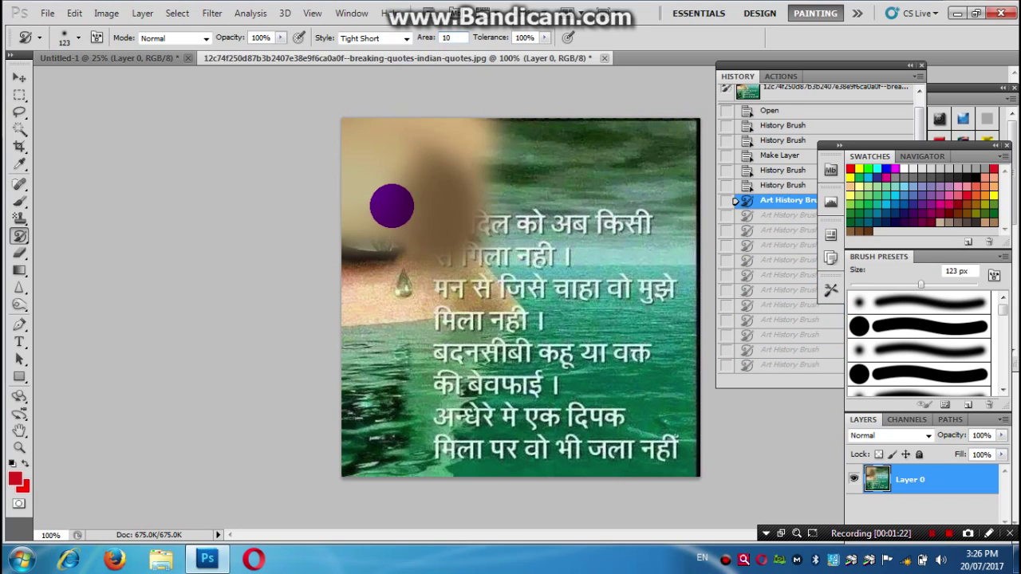
key("ctrl+alt+z")
key("ctrl+alt+z")
mouse_move(364, 128)
left_mouse_down()
mouse_move(354, 187)
mouse_move(365, 114)
left_mouse_up()
left_click_drag(502, 132, 627, 103)
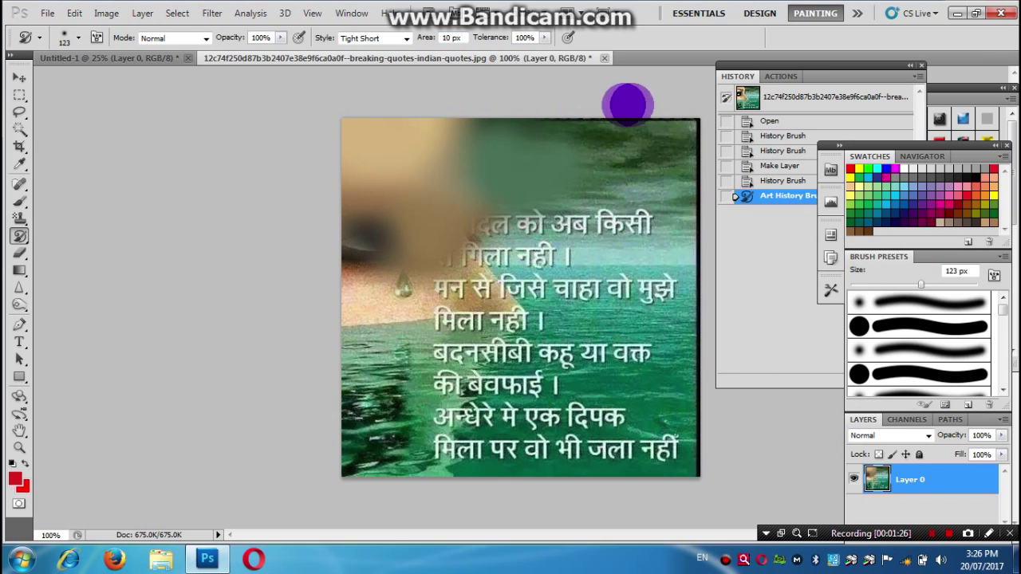
mouse_move(649, 136)
left_mouse_down()
mouse_move(597, 159)
mouse_move(627, 153)
mouse_move(457, 146)
mouse_move(487, 157)
mouse_move(422, 189)
mouse_move(371, 288)
mouse_move(349, 405)
mouse_move(354, 428)
mouse_move(378, 417)
mouse_move(382, 284)
mouse_move(358, 465)
mouse_move(397, 194)
left_mouse_up()
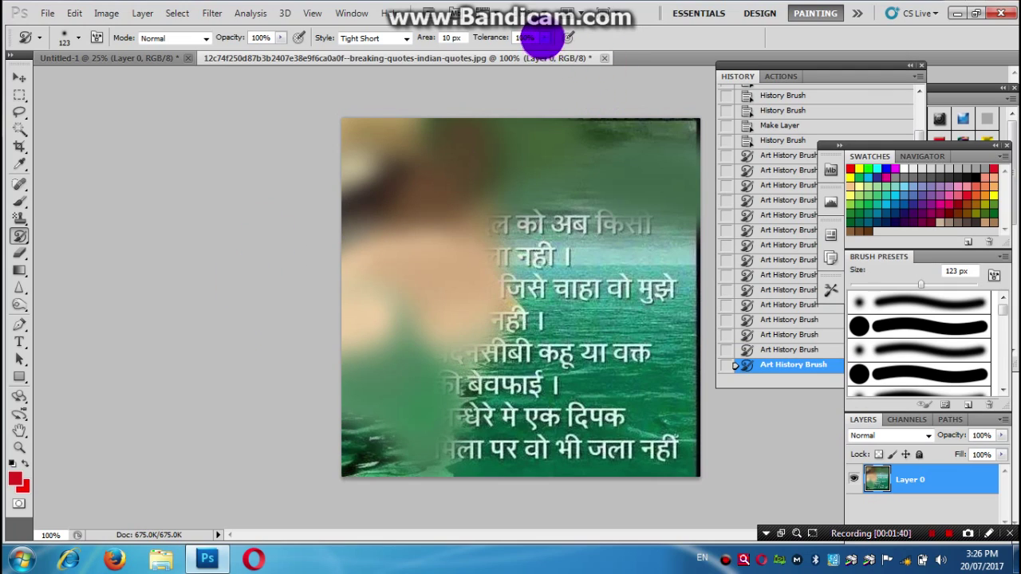
Lower the tolerance, keep the Tight Short style, and set the brush to 20 px.
left_click_drag(543, 51, 509, 54)
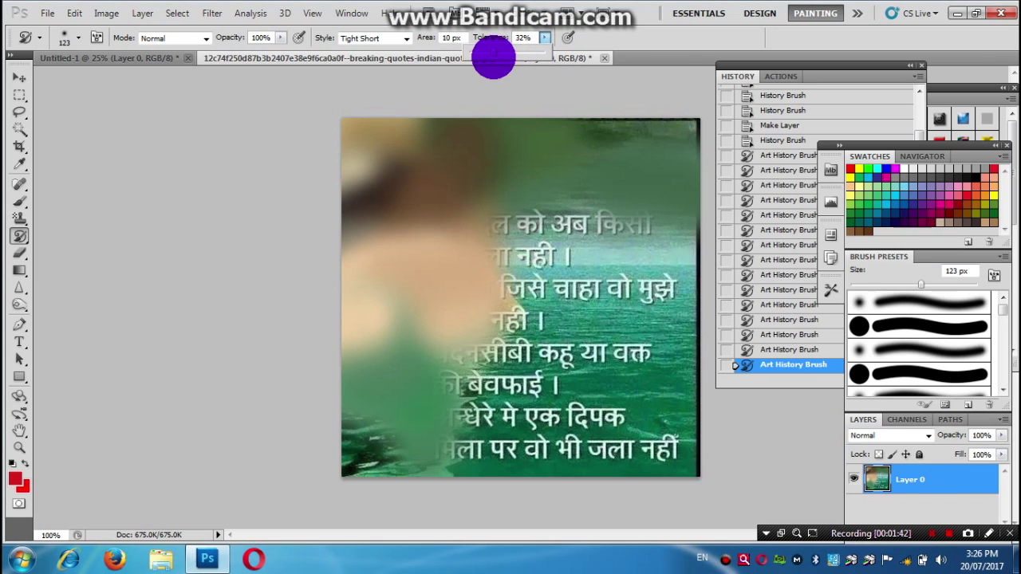
left_click(406, 39)
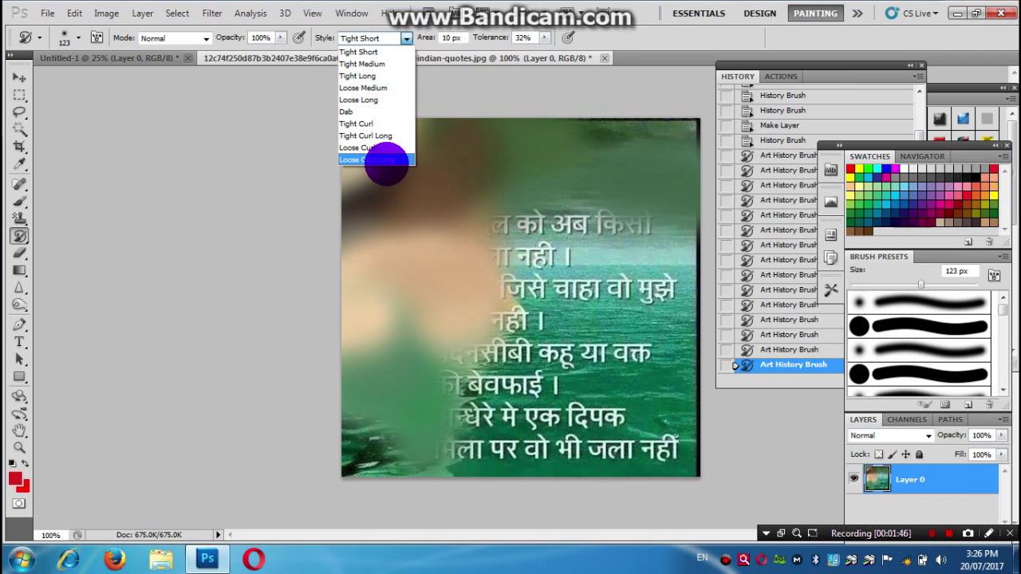
left_click(370, 172)
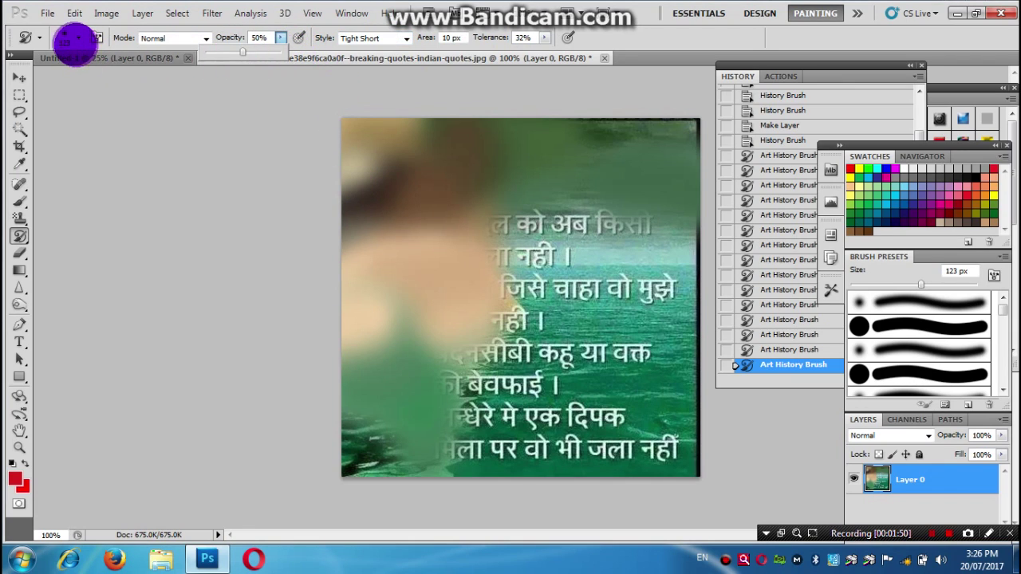
left_click(77, 37)
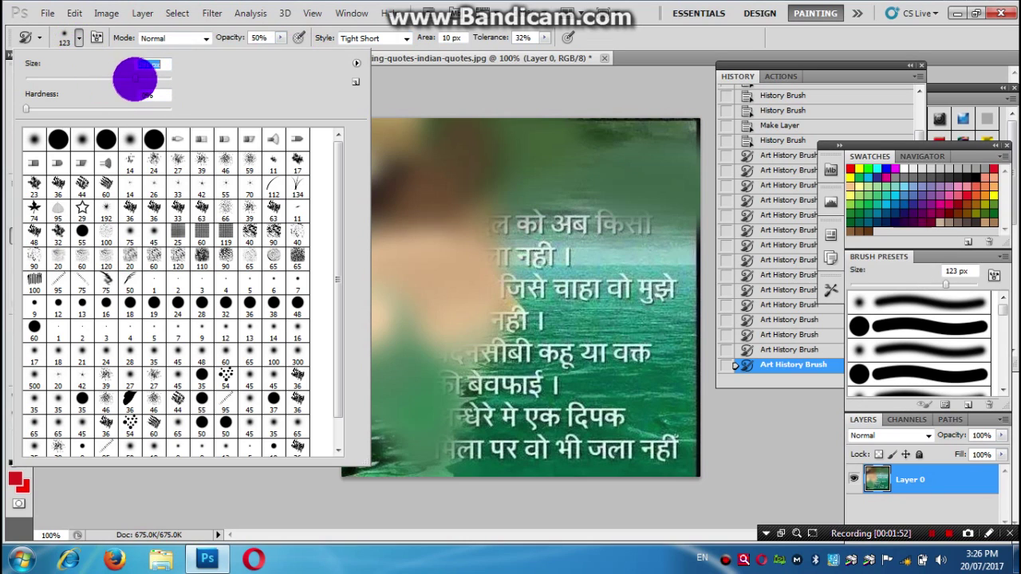
left_click_drag(135, 78, 36, 80)
left_click(590, 319)
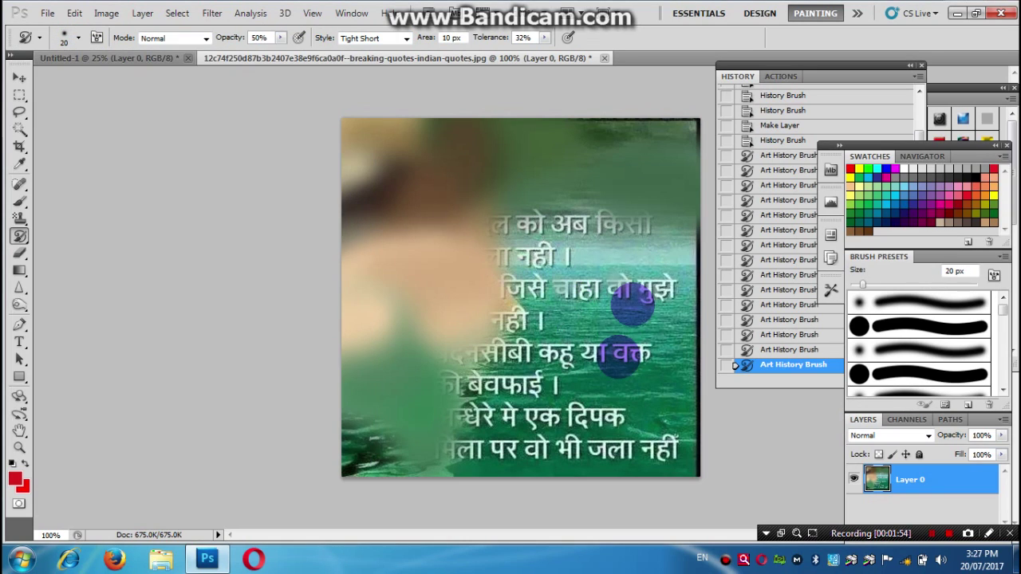
Paint painterly strokes over the quote text, undo three steps, and switch back to the History Brush.
left_click(597, 349)
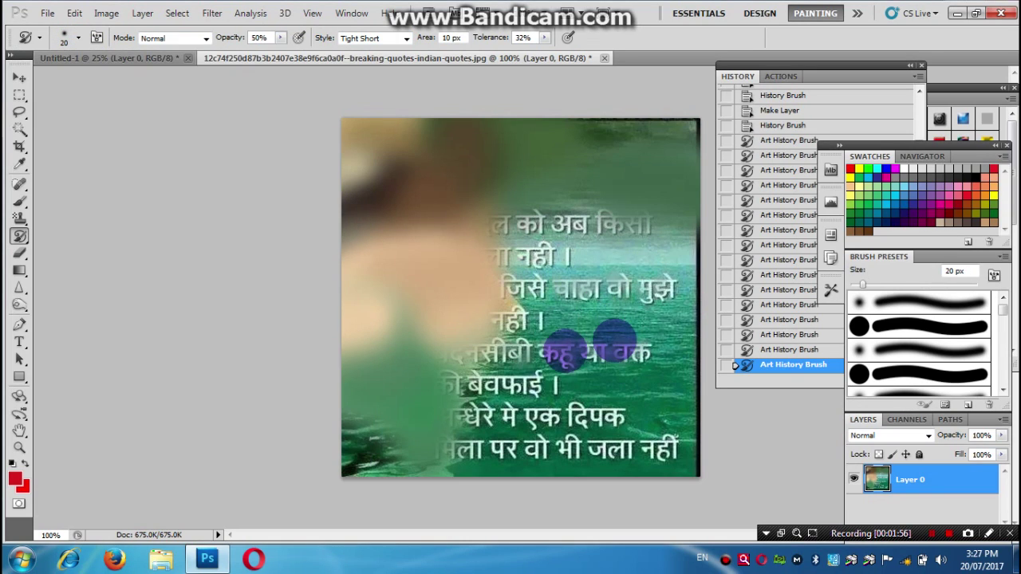
mouse_move(599, 360)
left_mouse_down()
mouse_move(500, 412)
mouse_move(548, 415)
mouse_move(512, 279)
left_mouse_up()
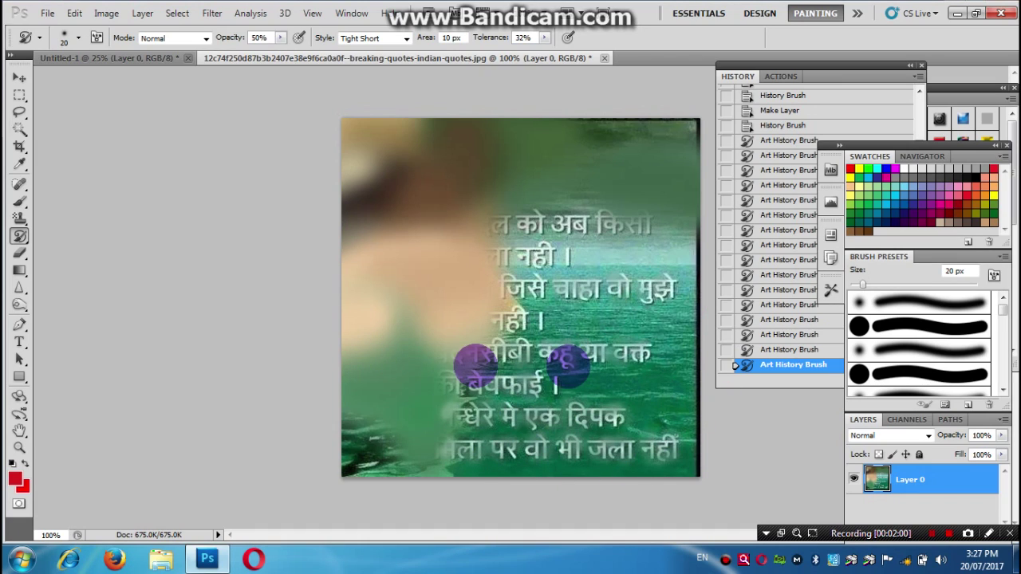
key("ctrl+alt+z")
key("ctrl+alt+z")
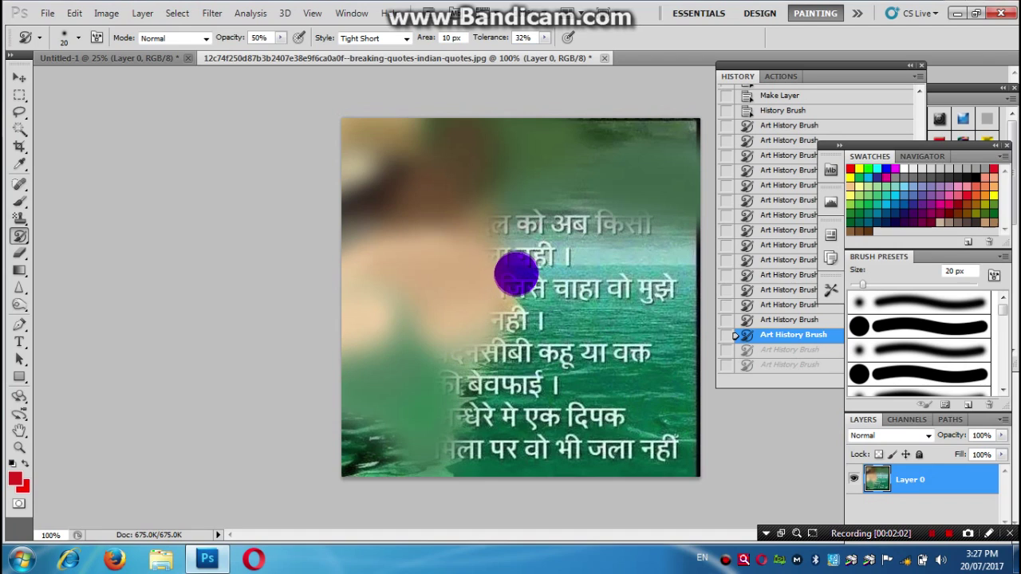
key("ctrl+alt+z")
key("ctrl+alt+z")
key("ctrl+alt+z")
key("ctrl+alt+z")
key("ctrl+alt+z")
key("ctrl+alt+z")
key("ctrl+alt+z")
key("ctrl+alt+z")
key("ctrl+alt+z")
key("ctrl+alt+z")
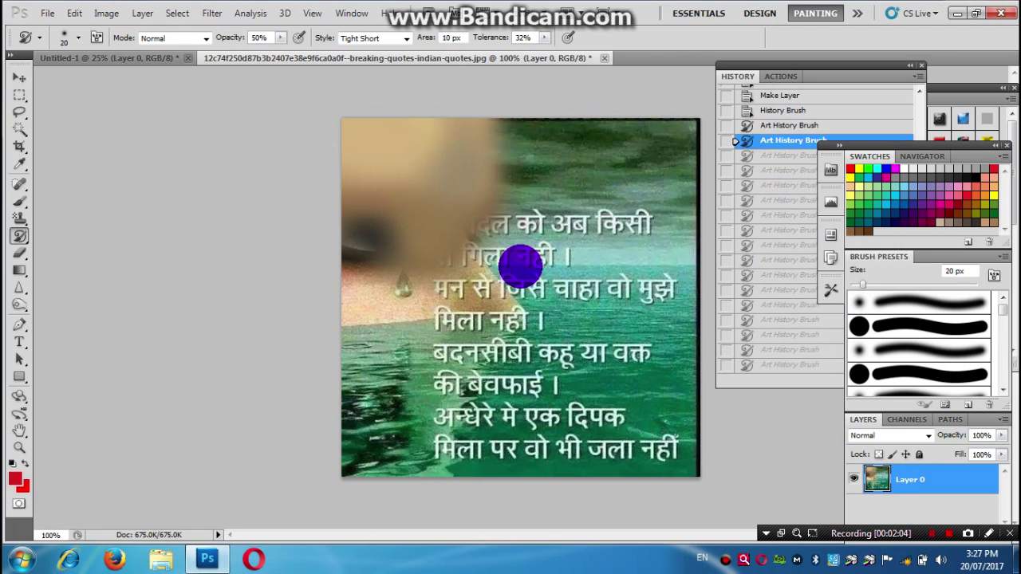
key("ctrl+alt+z")
key("ctrl+alt+z")
key("ctrl+alt+z")
key("ctrl+alt+z")
key("ctrl+alt+z")
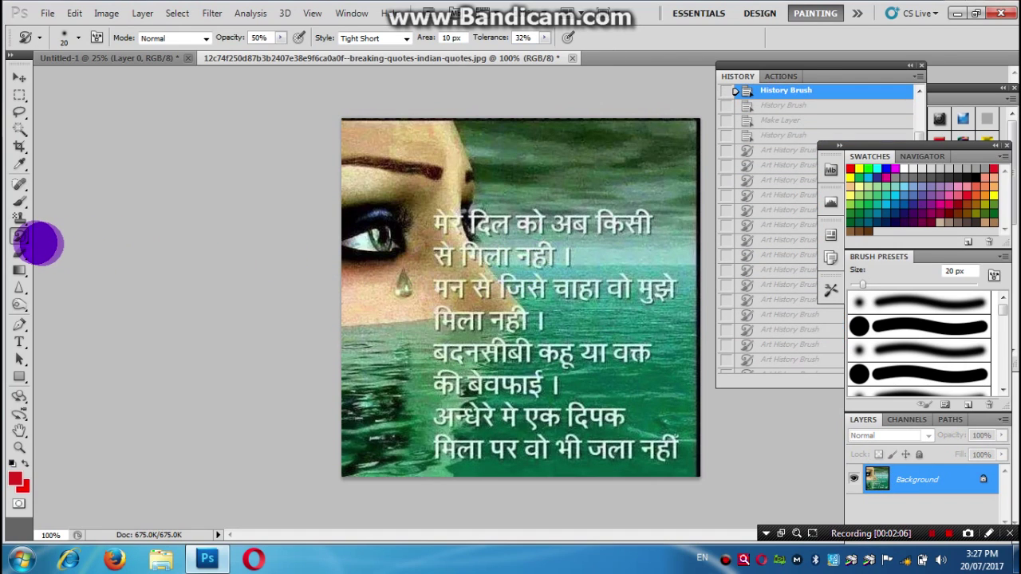
right_click(21, 236)
left_click(88, 235)
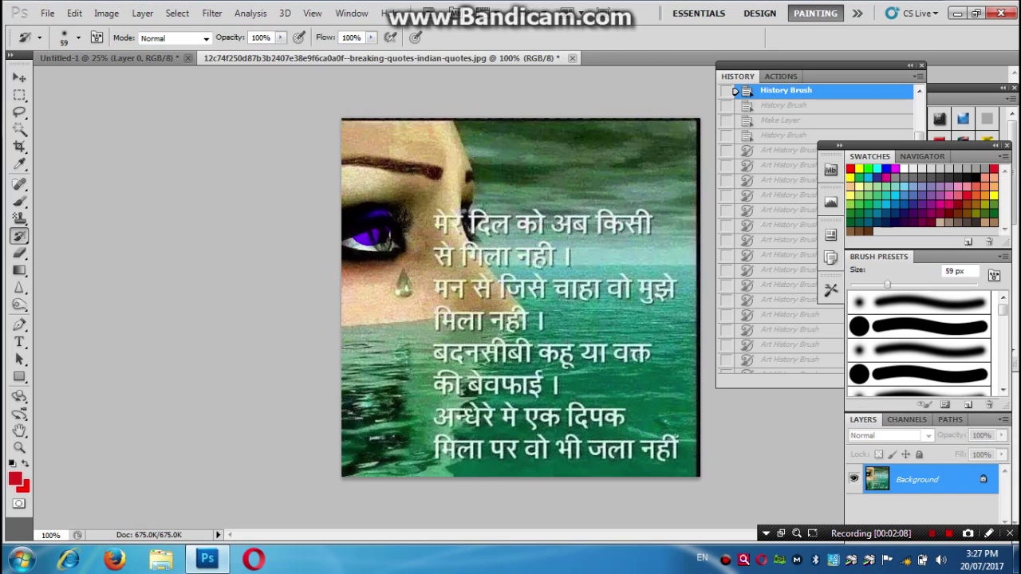
Apply History Brush dabs at 100% opacity and 59 px on the sharp quote image.
left_click(367, 146)
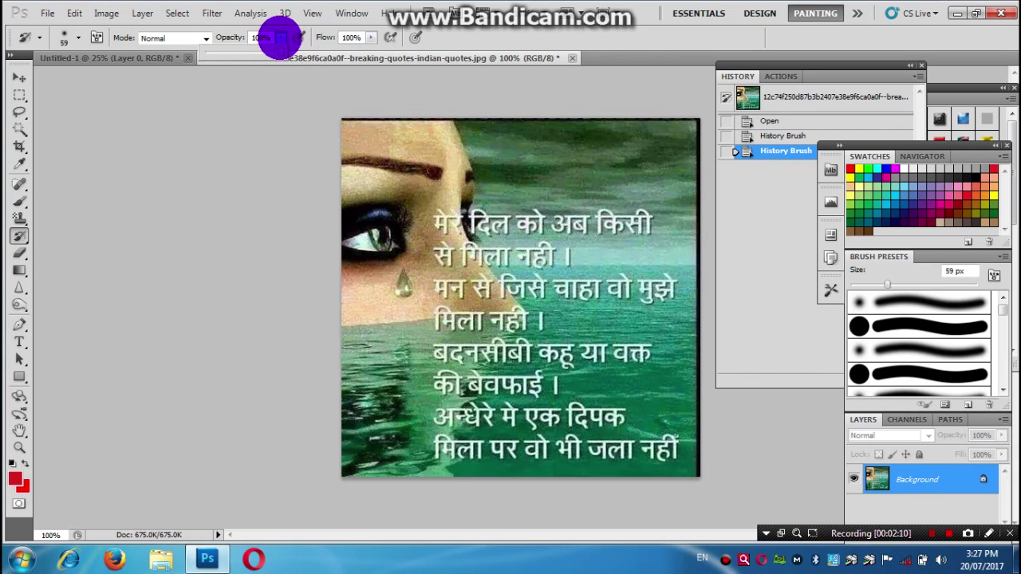
left_click(281, 38)
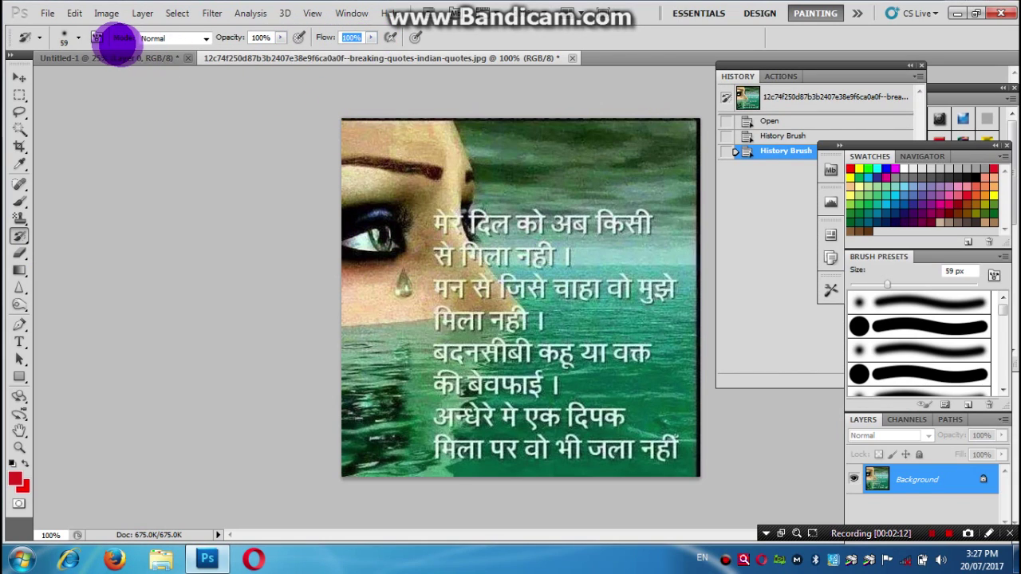
left_click(77, 38)
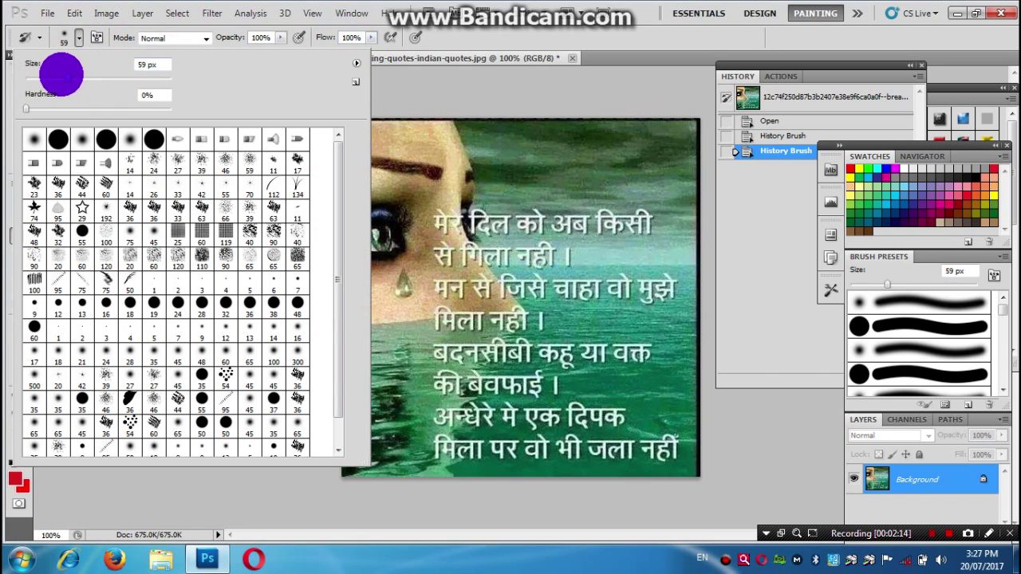
left_click(346, 162)
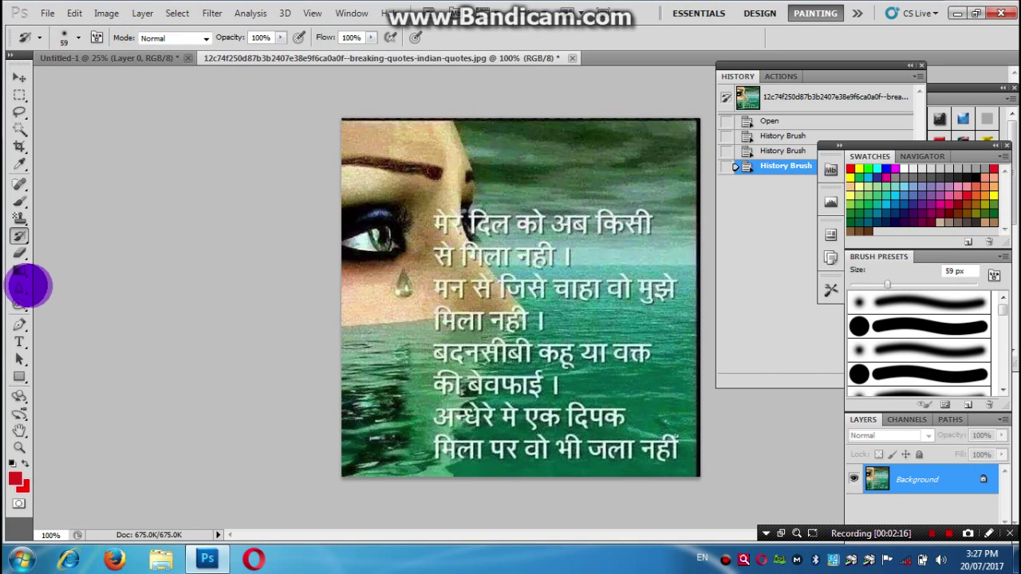
left_click_drag(17, 252, 70, 256)
Make a first Eraser stroke exposing red, then set the background colour to white.
left_click(89, 252)
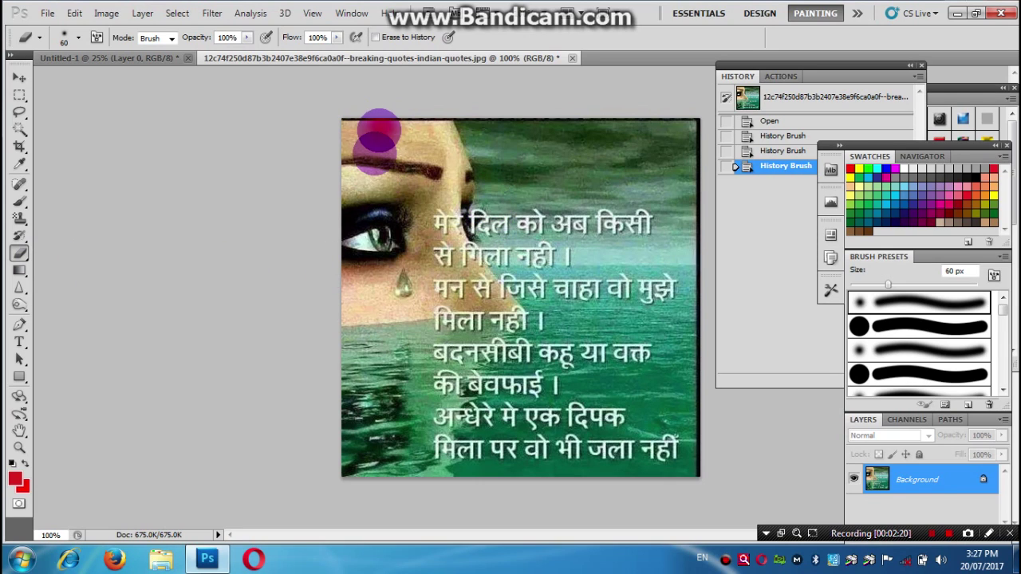
left_click_drag(379, 130, 359, 239)
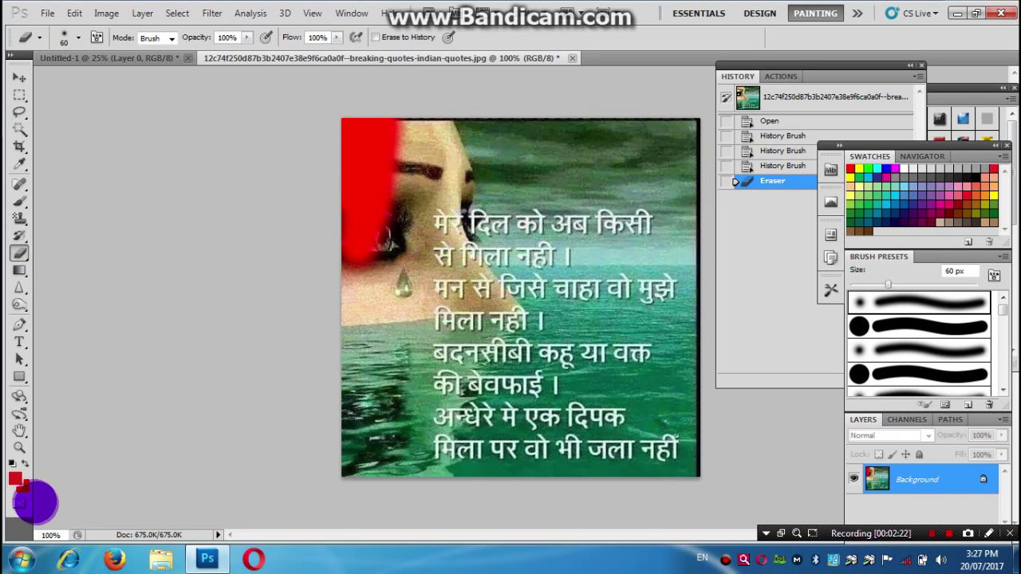
left_click(24, 487)
left_click(598, 210)
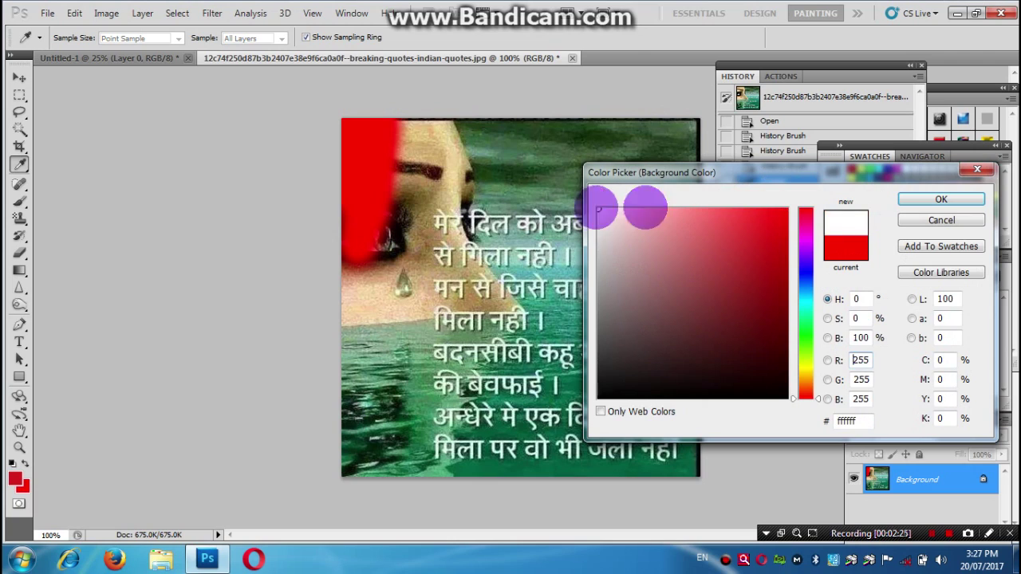
left_click(946, 195)
Erase the left side, top strip and quote text down to plain white.
mouse_move(447, 148)
left_mouse_down()
mouse_move(415, 138)
mouse_move(348, 239)
left_mouse_up()
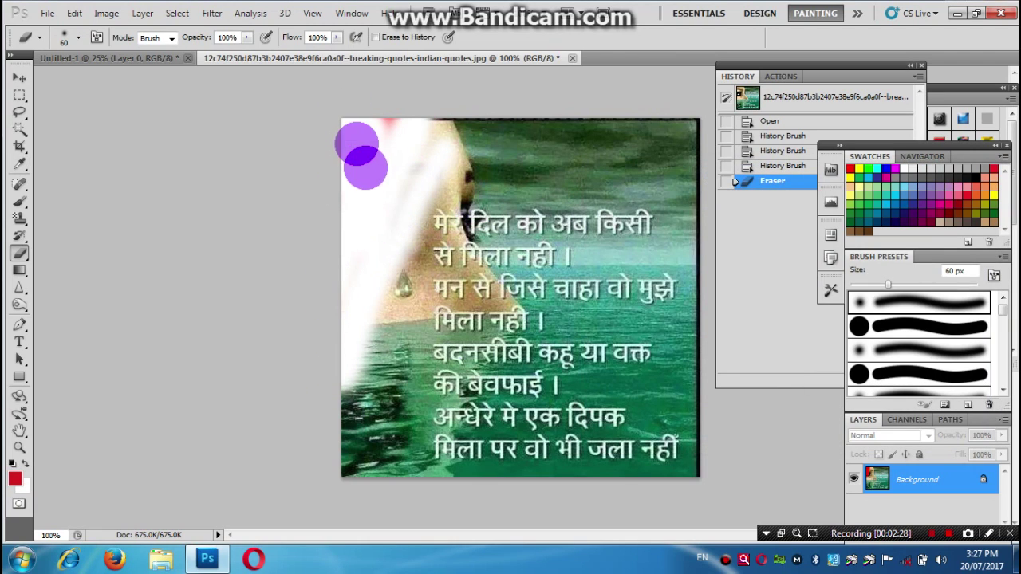
left_click_drag(376, 156, 431, 126)
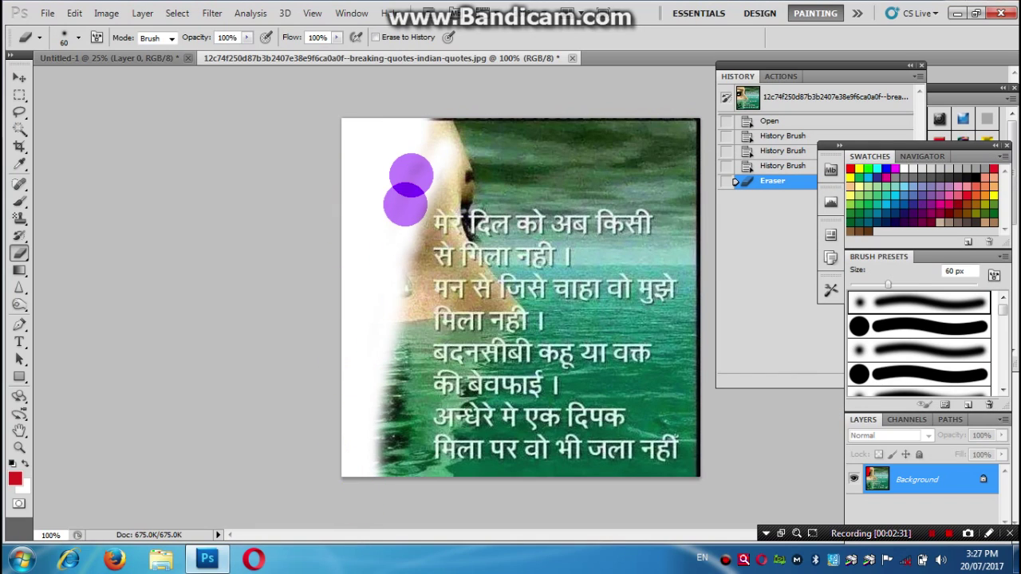
left_click_drag(485, 142, 694, 142)
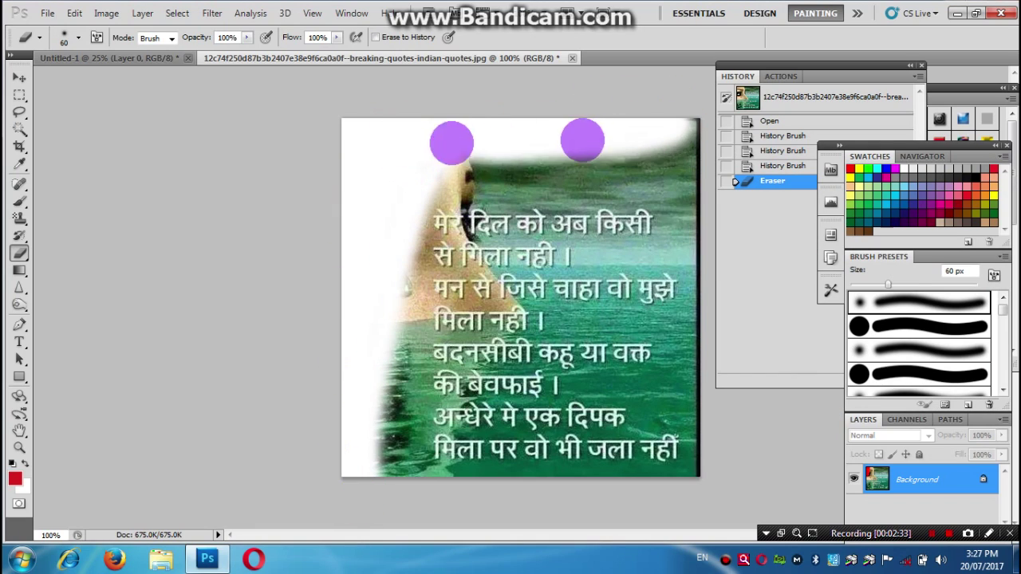
mouse_move(479, 159)
left_mouse_down()
mouse_move(409, 184)
mouse_move(659, 164)
mouse_move(417, 177)
mouse_move(535, 315)
mouse_move(492, 311)
mouse_move(736, 196)
mouse_move(679, 384)
mouse_move(668, 483)
mouse_move(654, 467)
mouse_move(659, 376)
mouse_move(621, 546)
mouse_move(570, 429)
mouse_move(564, 311)
mouse_move(556, 471)
mouse_move(489, 444)
mouse_move(398, 375)
mouse_move(324, 409)
mouse_move(460, 482)
mouse_move(370, 383)
mouse_move(432, 285)
left_mouse_up()
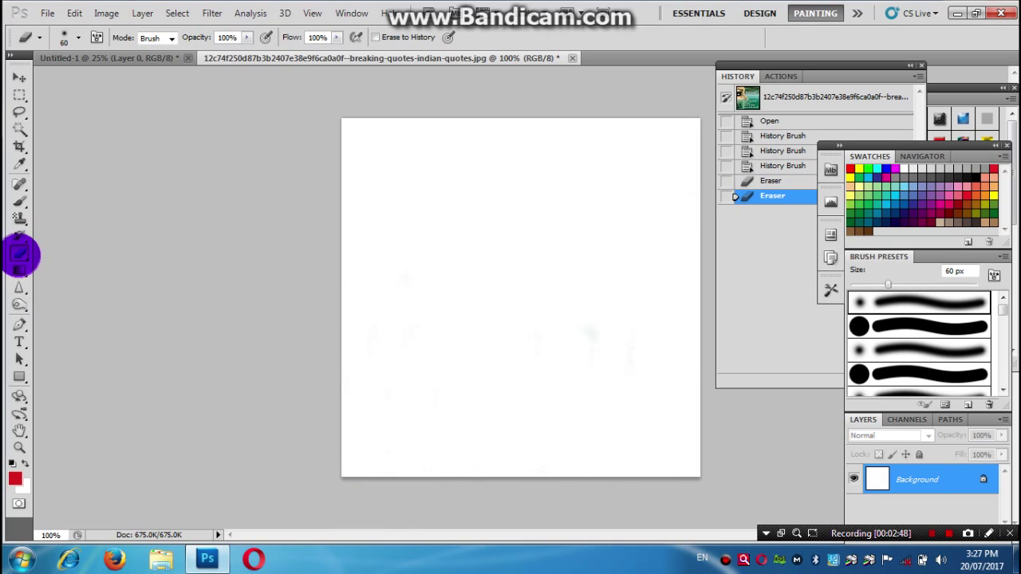
With the Background Eraser, convert the Background to Layer 0 and erase the left white area.
left_click(62, 264)
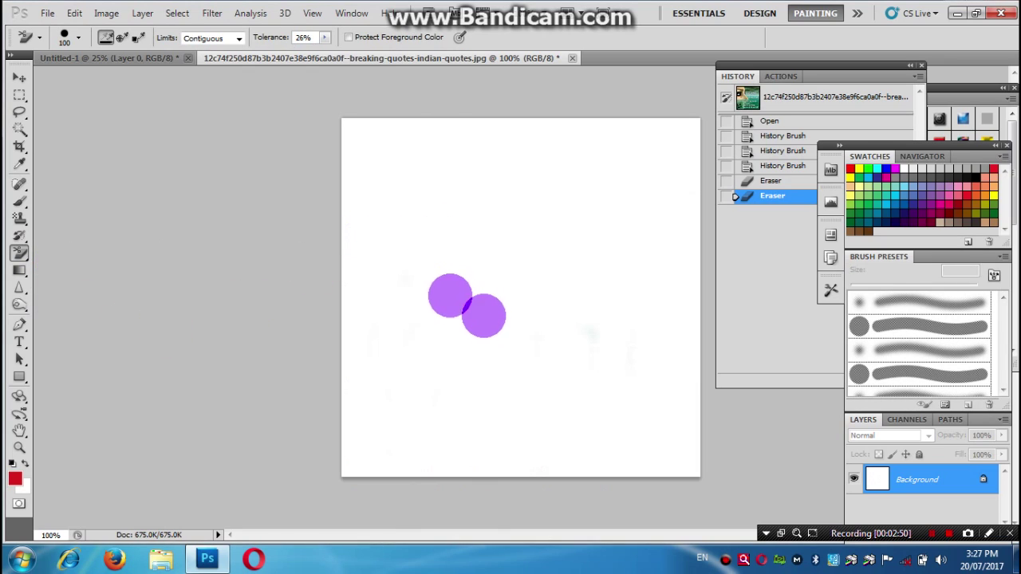
double_click(894, 477)
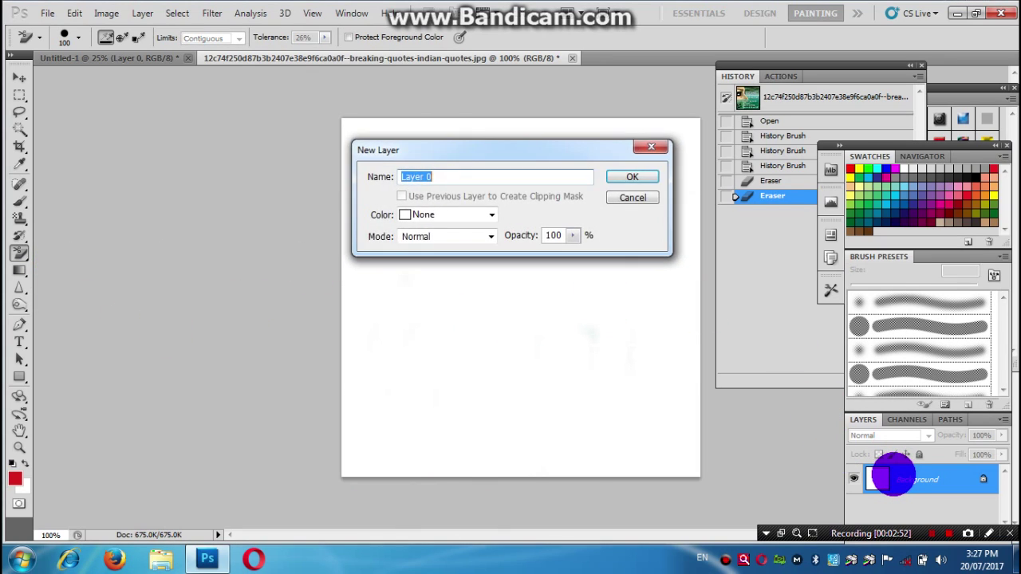
key("Return")
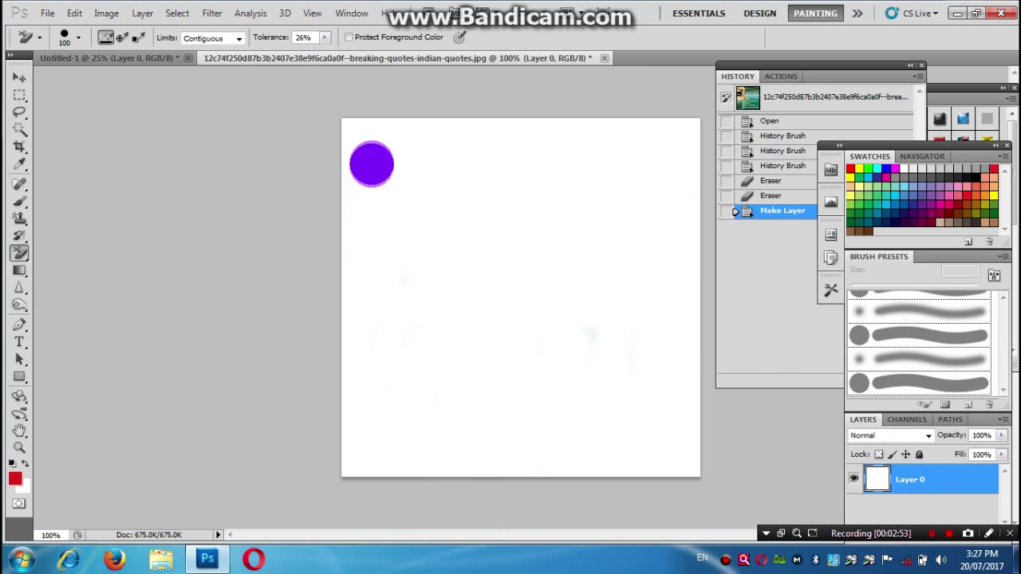
left_click_drag(369, 164, 372, 95)
mouse_move(388, 237)
left_mouse_down()
mouse_move(406, 350)
mouse_move(497, 420)
mouse_move(581, 394)
mouse_move(531, 465)
mouse_move(657, 420)
mouse_move(699, 417)
left_mouse_up()
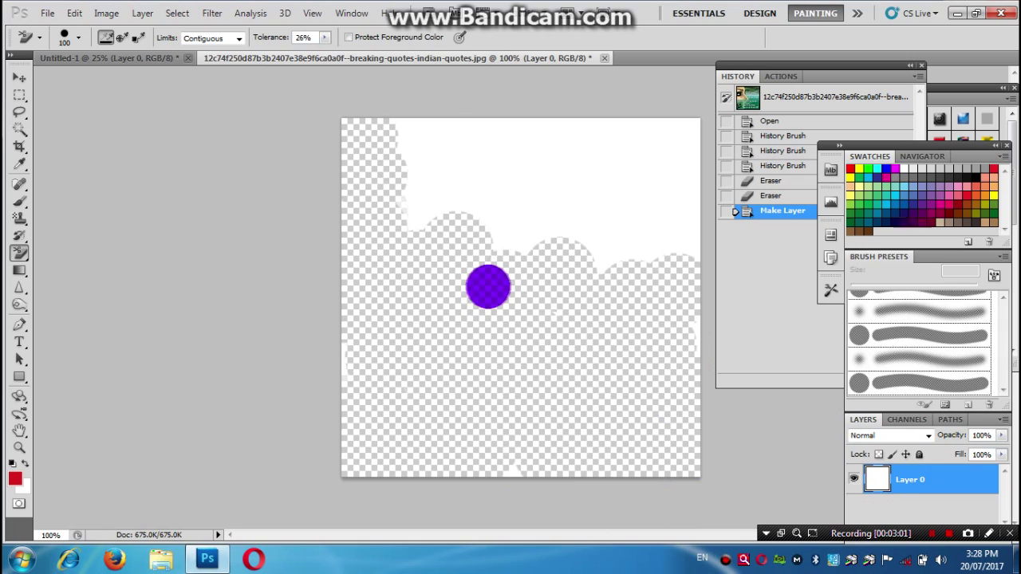
Clear the remaining upper-middle white and leftover patches until the canvas is fully transparent.
mouse_move(426, 85)
left_mouse_down()
mouse_move(536, 164)
mouse_move(474, 107)
left_mouse_up()
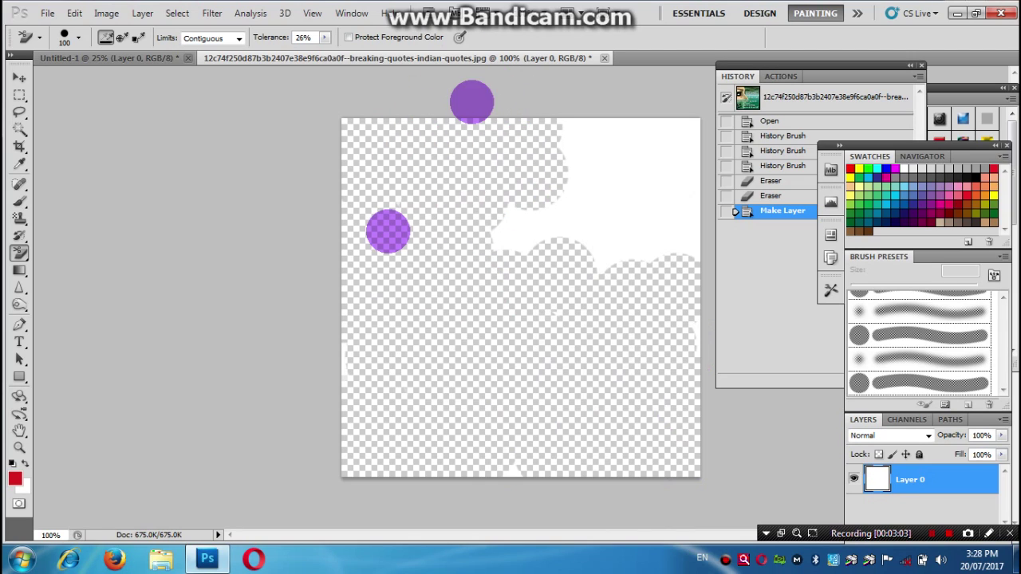
mouse_move(510, 246)
left_mouse_down()
mouse_move(590, 171)
mouse_move(683, 250)
mouse_move(699, 421)
mouse_move(565, 282)
mouse_move(582, 429)
mouse_move(510, 477)
left_mouse_up()
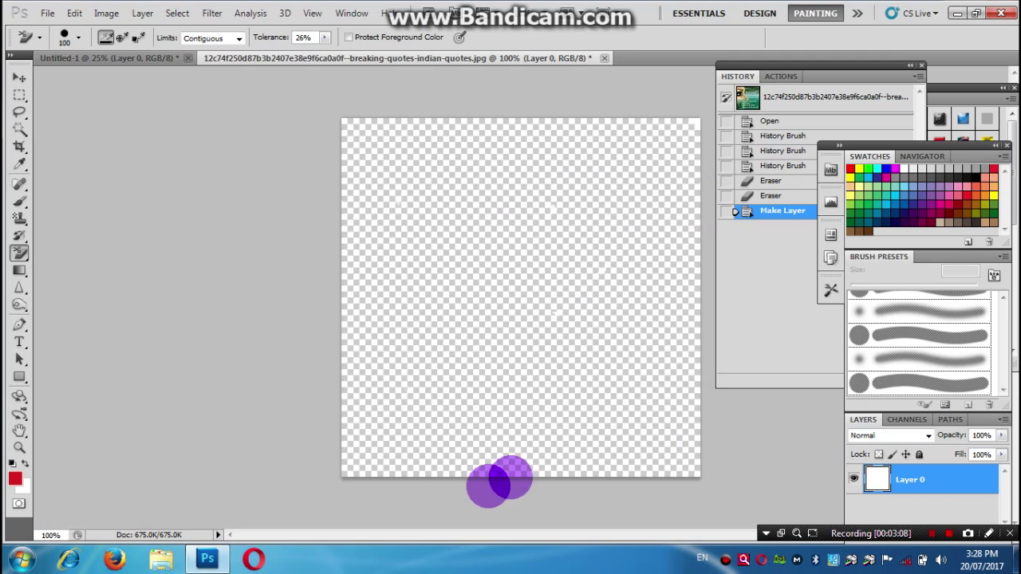
left_click(503, 480)
left_click(536, 429)
left_click(423, 375)
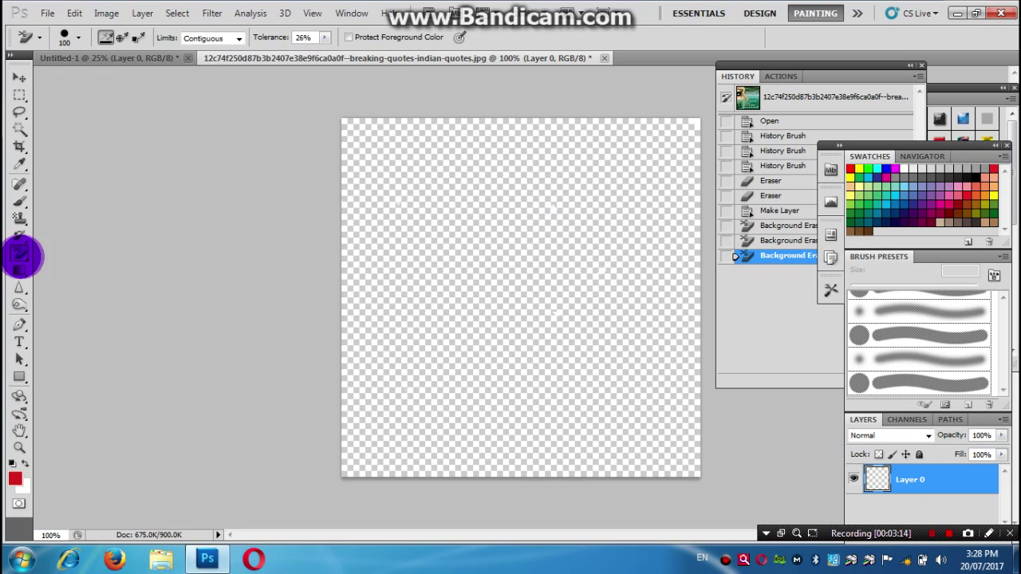
left_click_drag(19, 255, 90, 283)
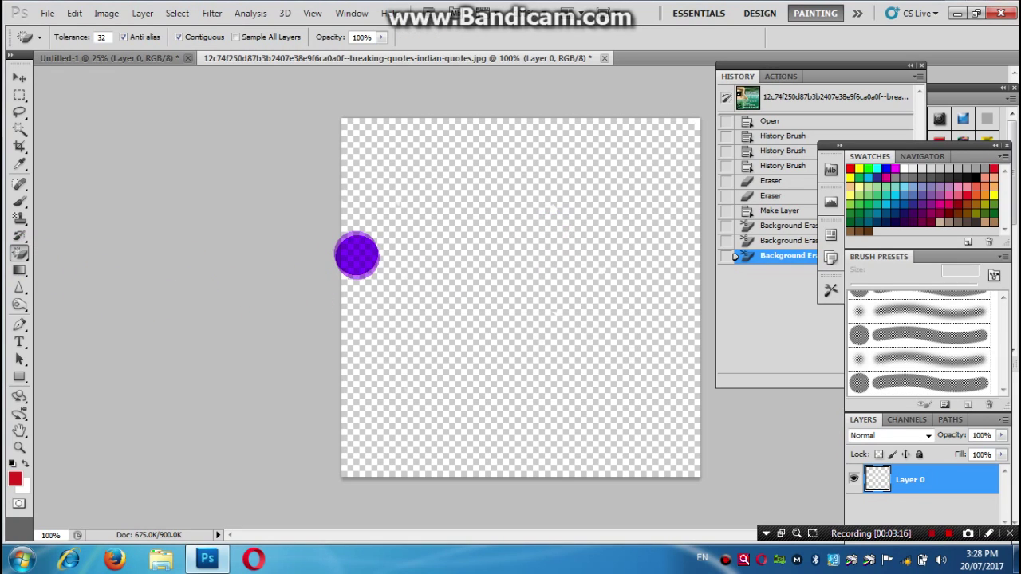
Browse to the closeup folder on drive D and open images(16).jpg.
key("ctrl+o")
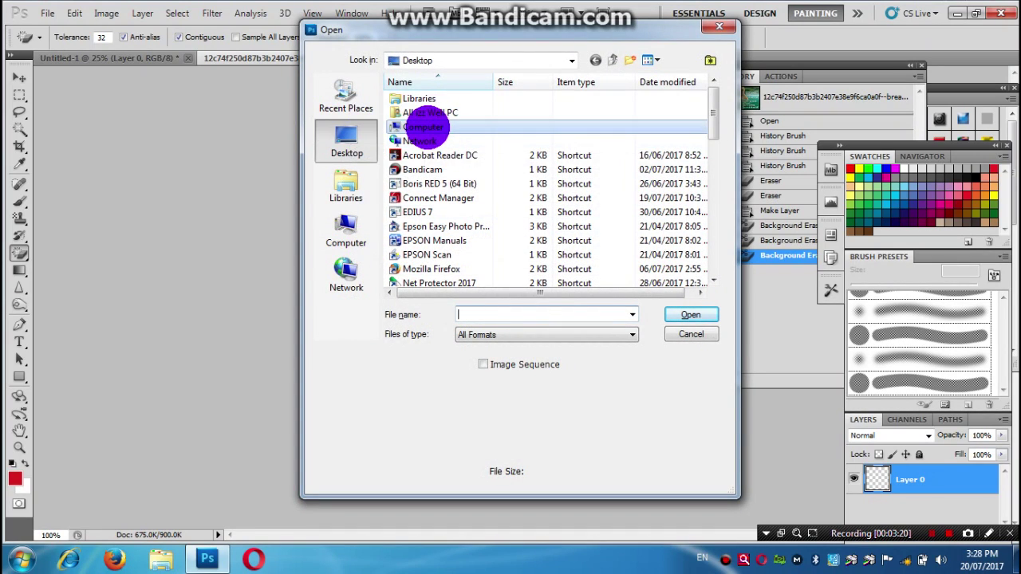
double_click(423, 126)
double_click(472, 153)
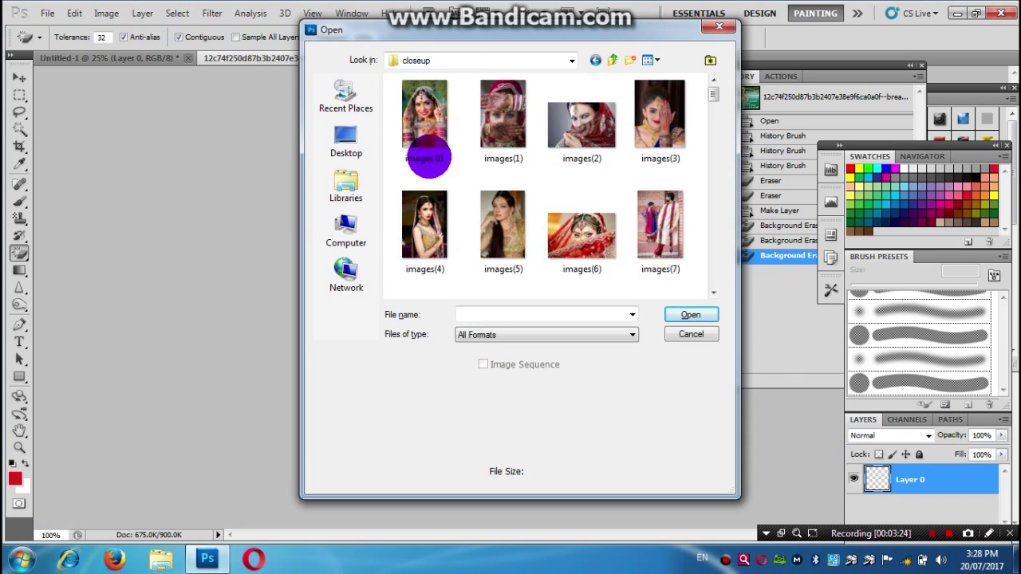
scroll(646, 243, "down", 3)
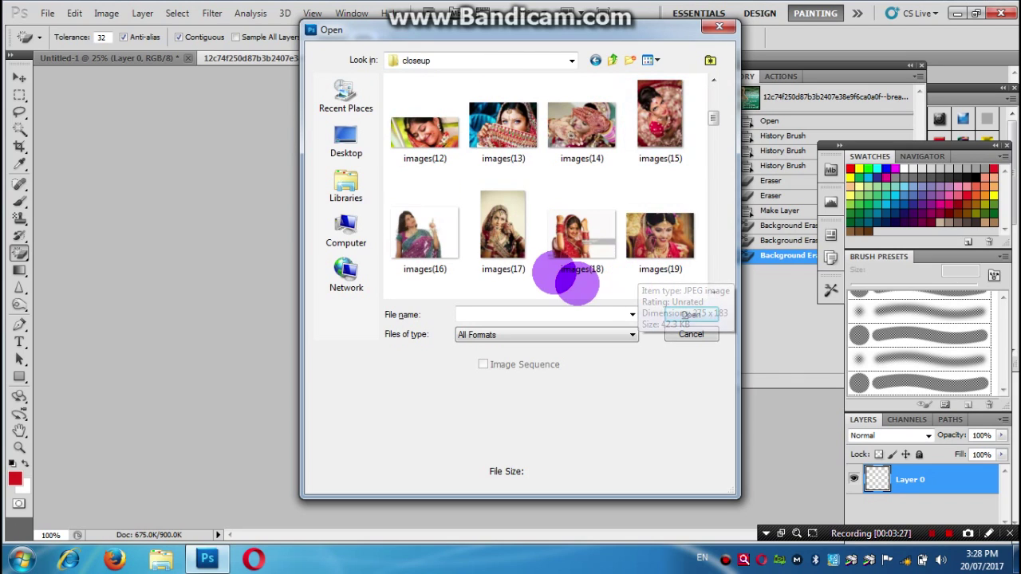
left_click(580, 235)
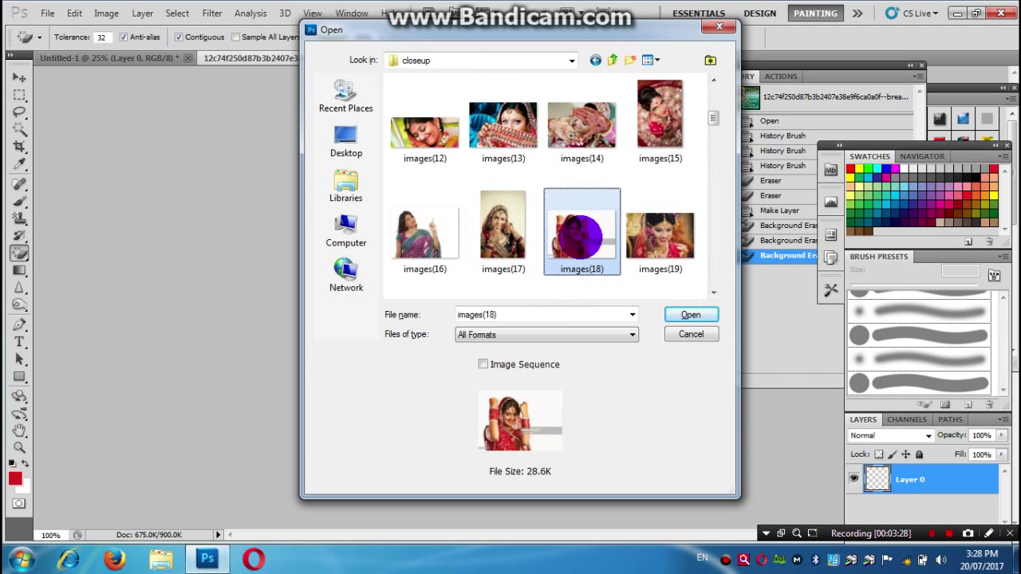
double_click(399, 212)
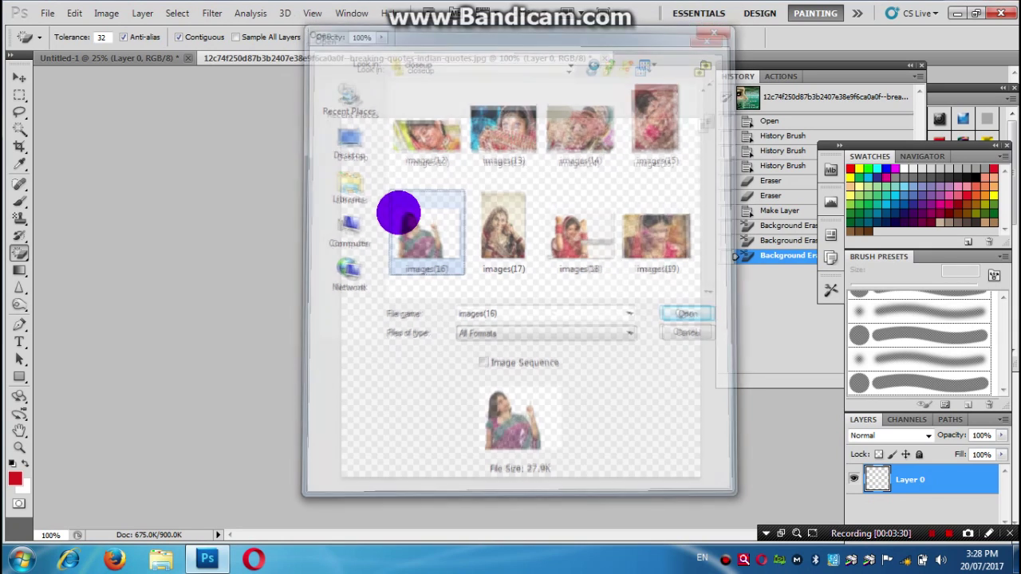
Magic-erase the white background of images(16) at 200% zoom, inspect the edges, then undo it.
key("ctrl+plus")
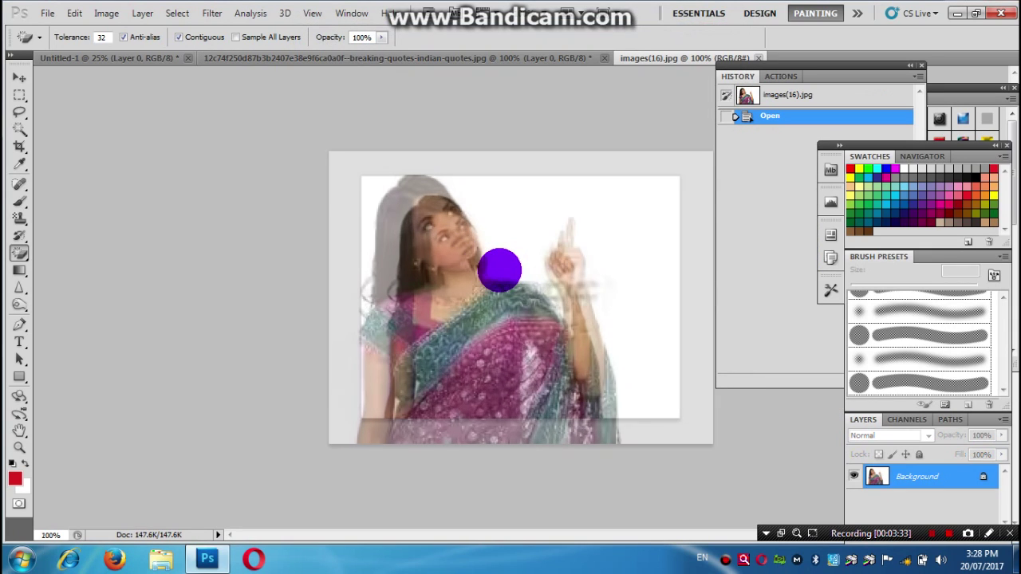
key("ctrl+plus")
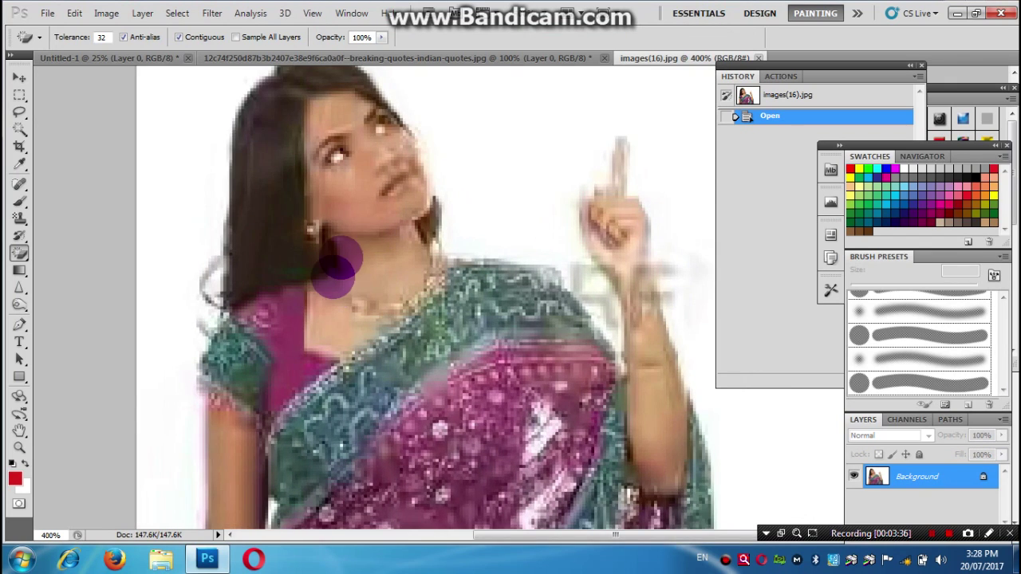
key("ctrl+plus")
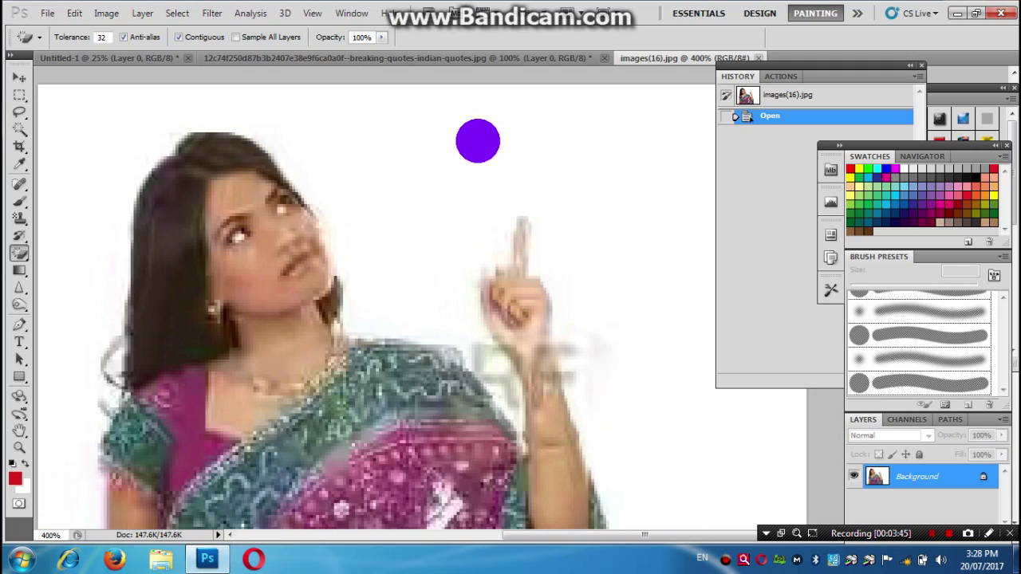
key("ctrl+minus")
key("ctrl+minus")
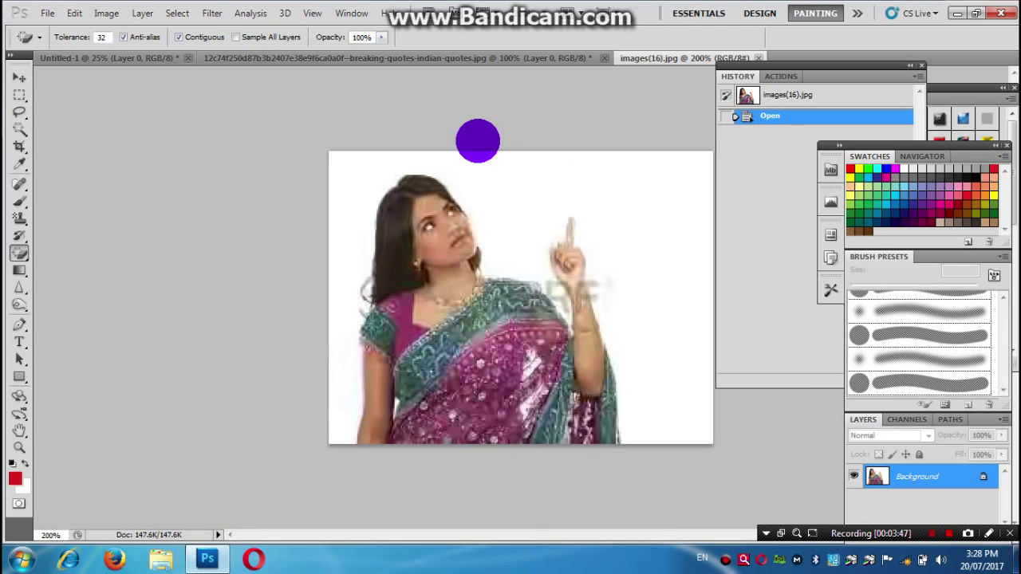
left_click(520, 184)
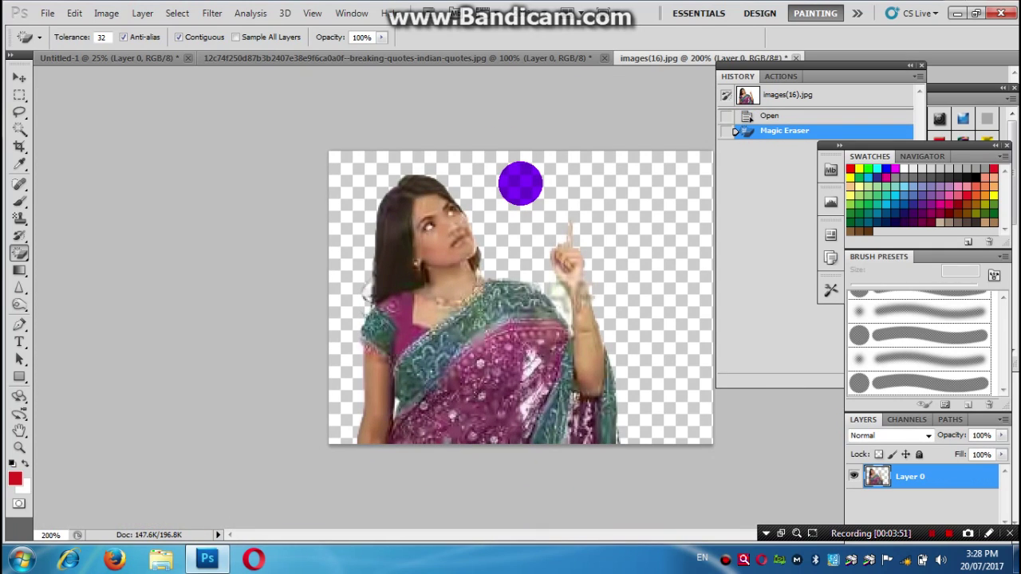
key("ctrl+plus")
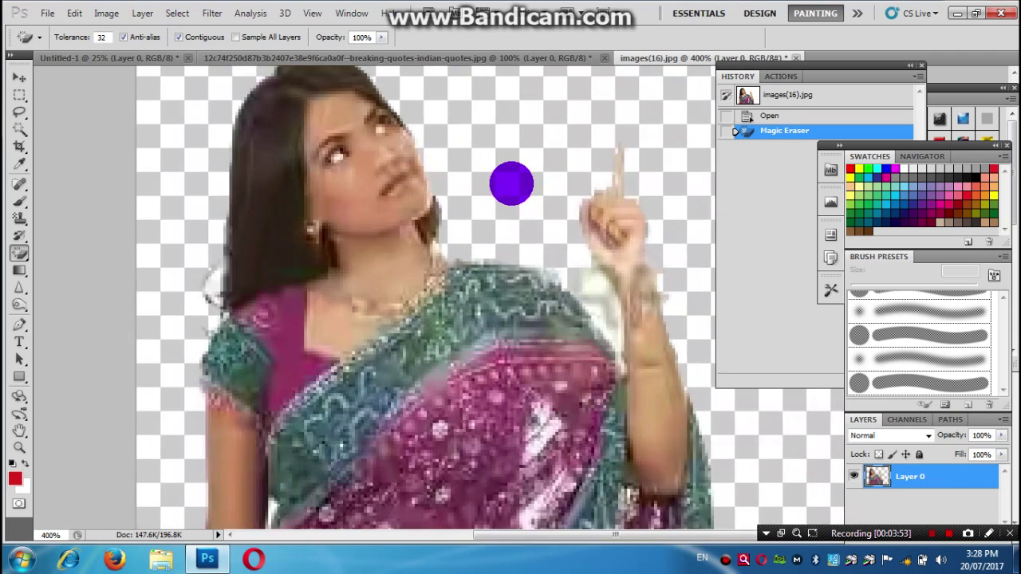
scroll(319, 228, "up", 2)
scroll(335, 232, "down", 4)
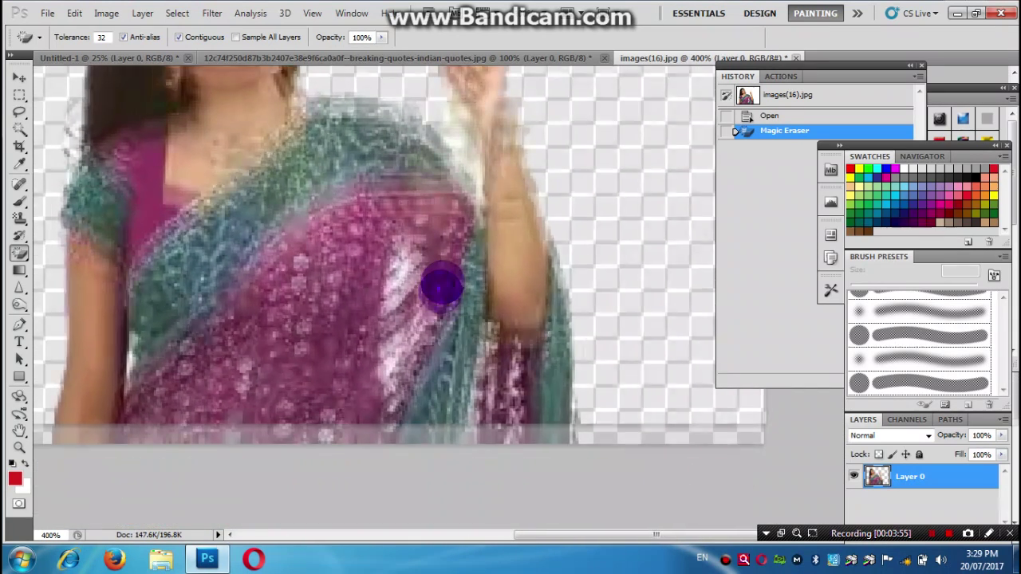
scroll(463, 359, "up", 2)
key("ctrl+minus")
key("ctrl+minus")
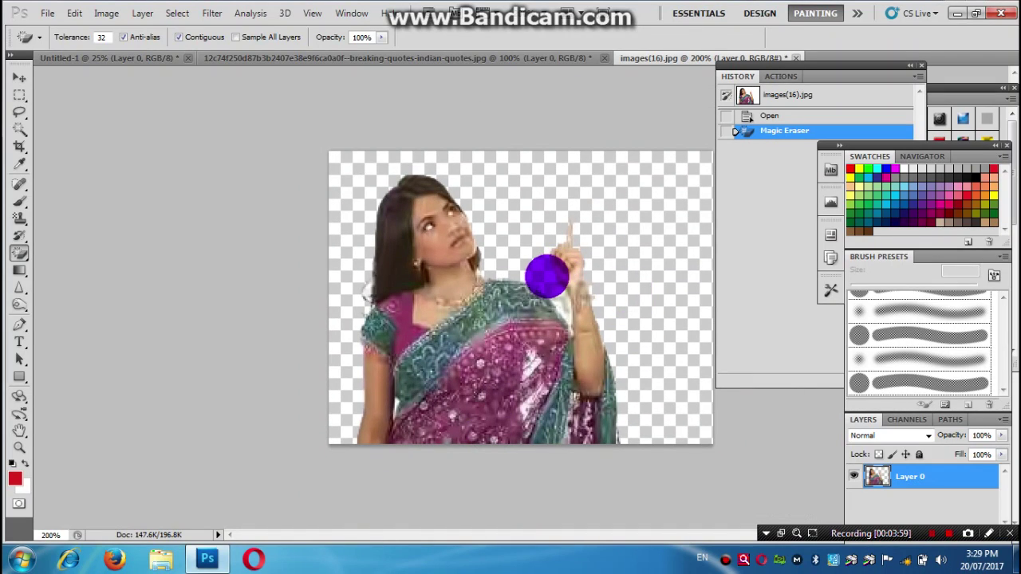
key("ctrl+z")
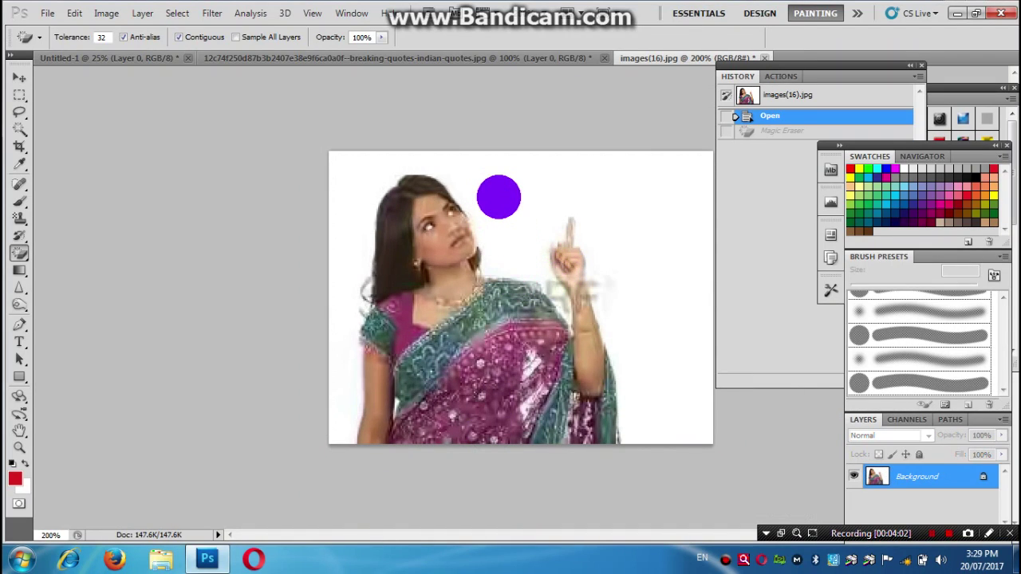
Open images(18).jpg, the bride photo, from the same folder and zoom in.
key("ctrl+o")
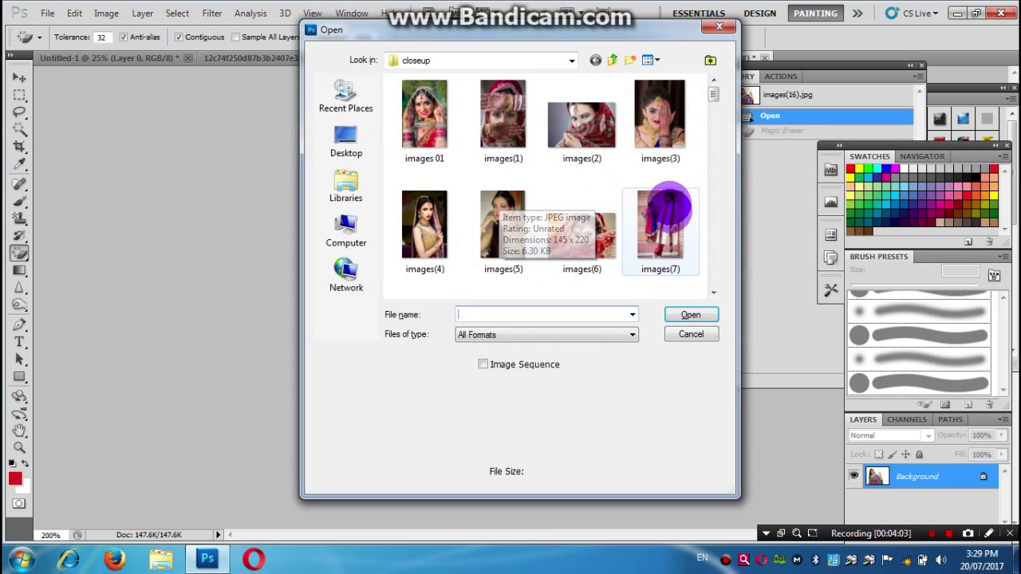
left_click(581, 201)
scroll(656, 250, "down", 1)
scroll(656, 250, "down", 2)
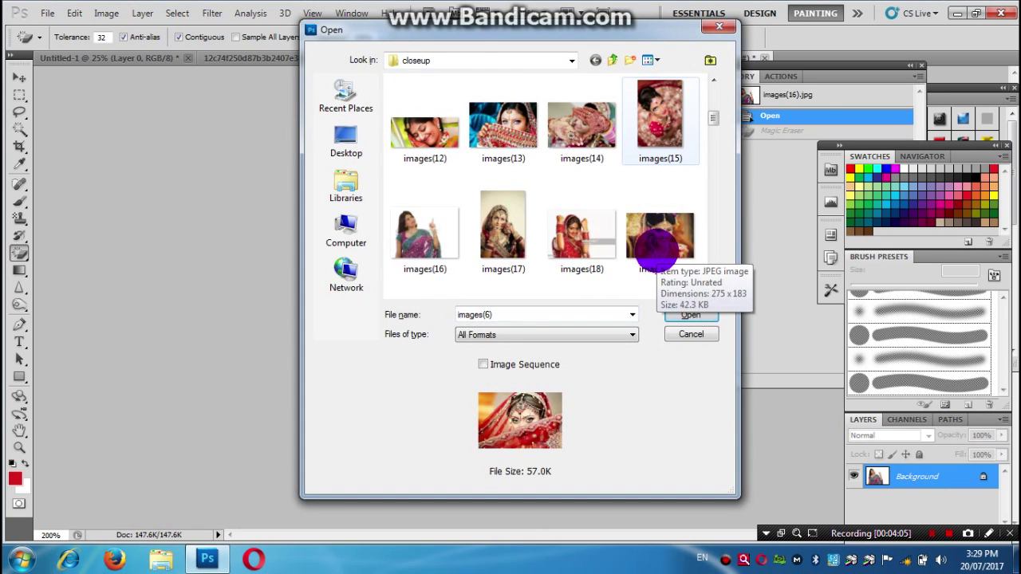
left_click(587, 239)
double_click(592, 246)
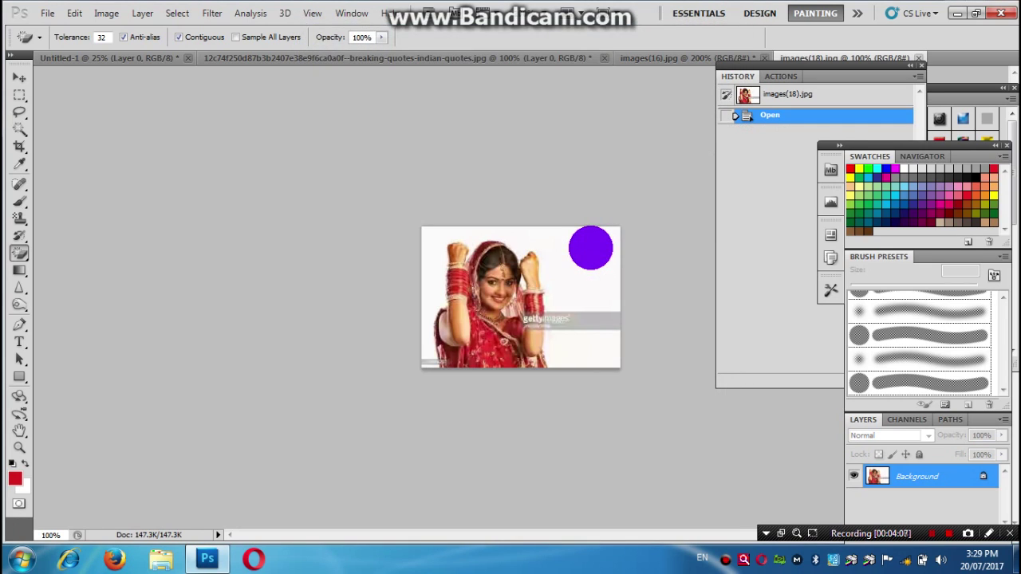
key("ctrl+plus")
key("ctrl+plus")
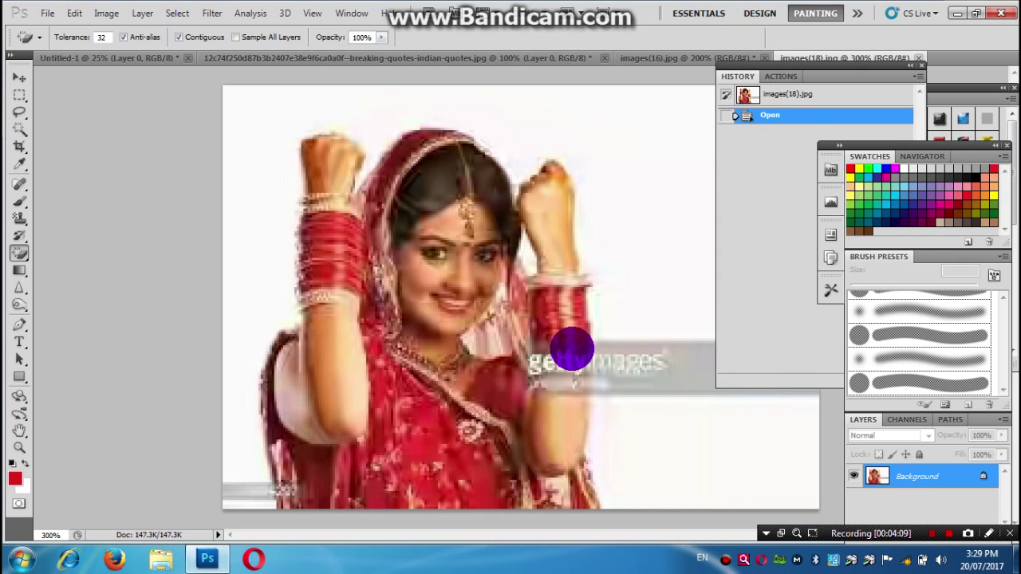
Erase the white background, bottom-right white area and gettyimages bar at tolerance 32.
key("ctrl+plus")
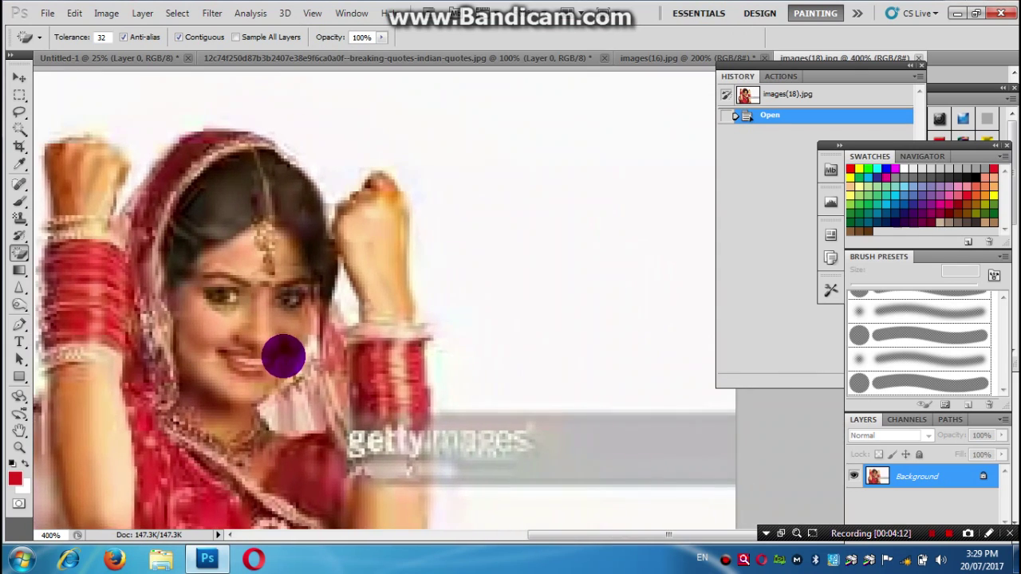
left_click(527, 232)
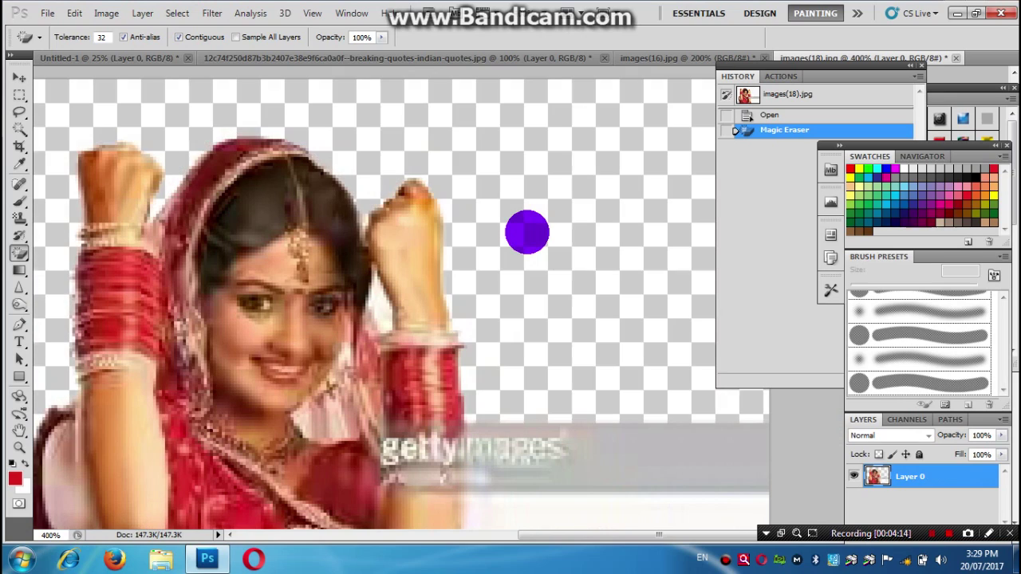
key("ctrl+minus")
key("ctrl+minus")
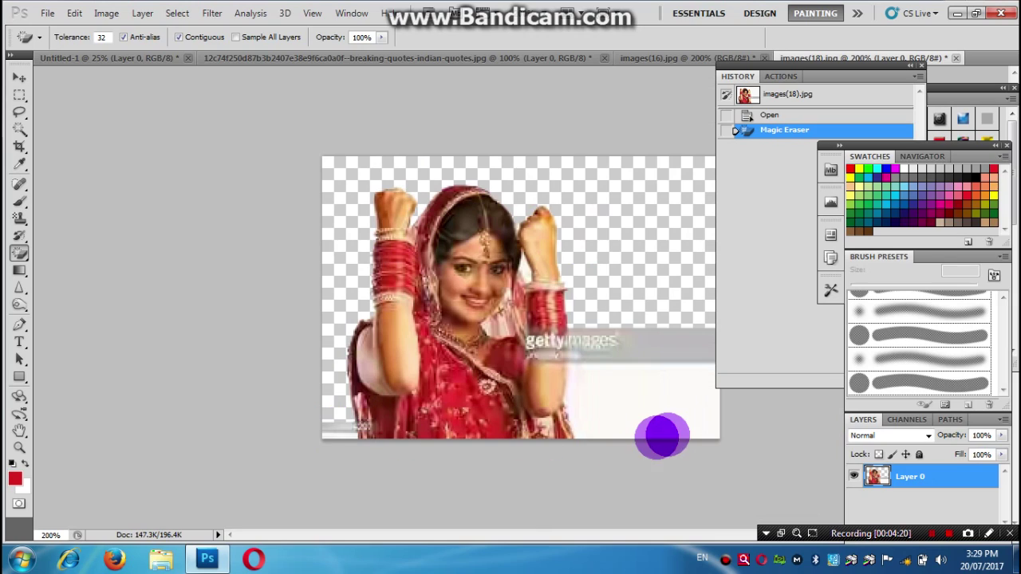
left_click(671, 399)
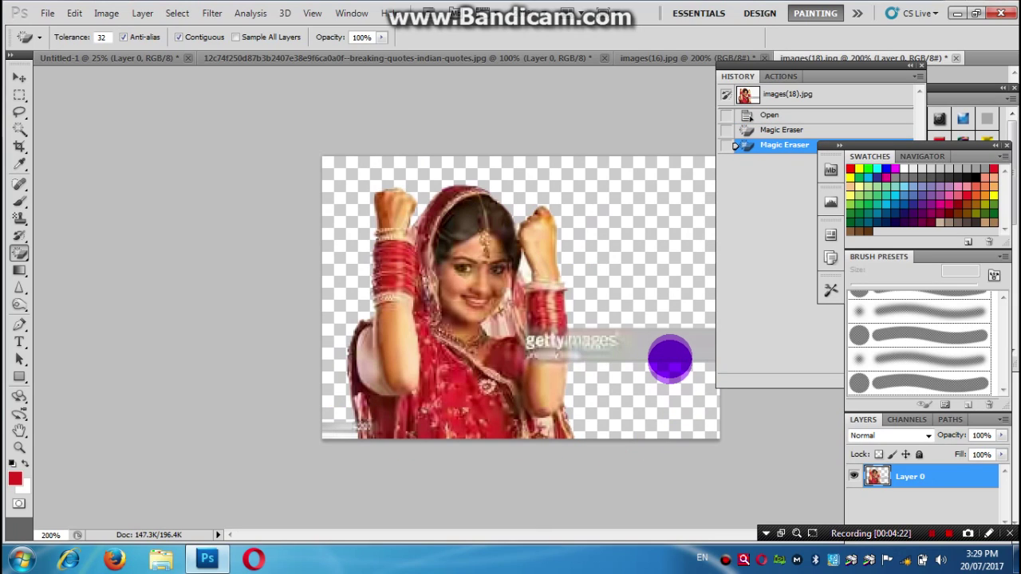
left_click(669, 343)
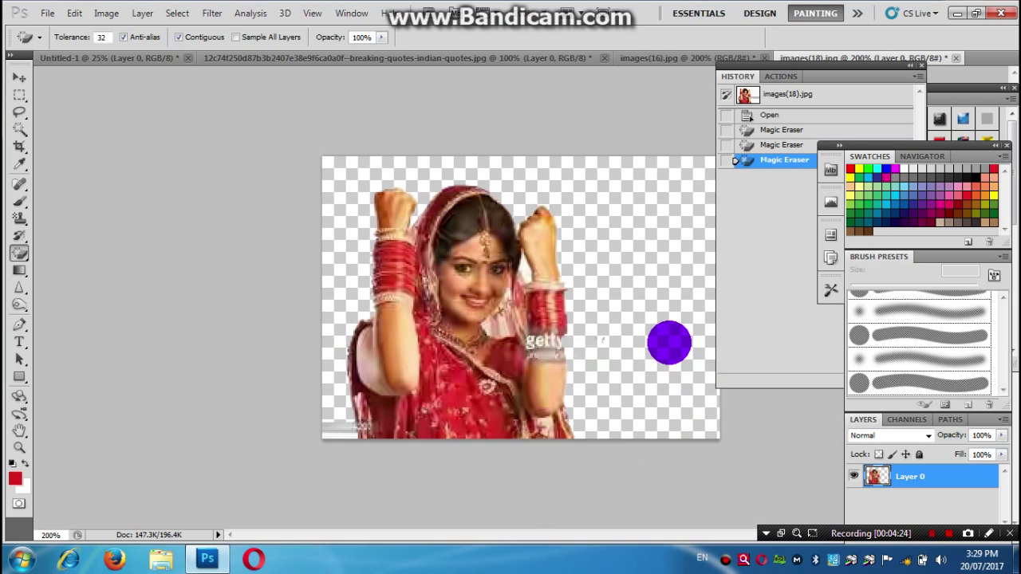
Punch transparent holes into the lower dress and near the top of the head.
left_click(452, 387)
left_click(469, 402)
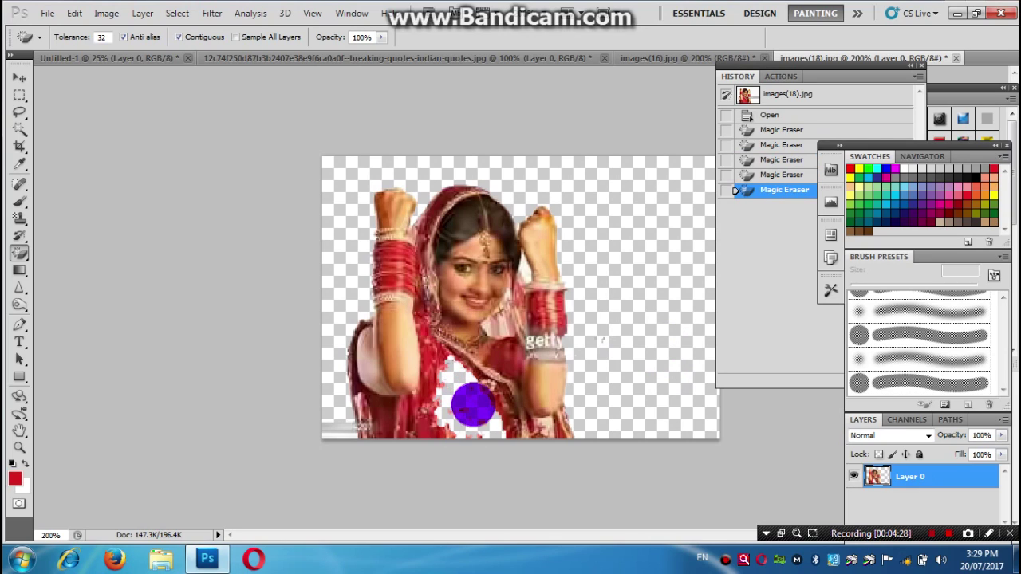
left_click(473, 403)
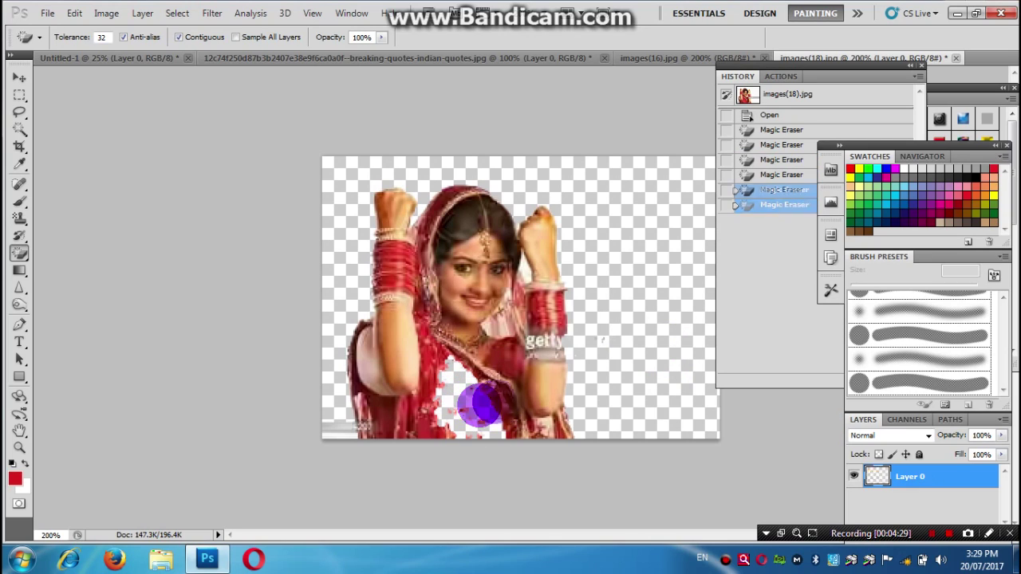
left_click(388, 406)
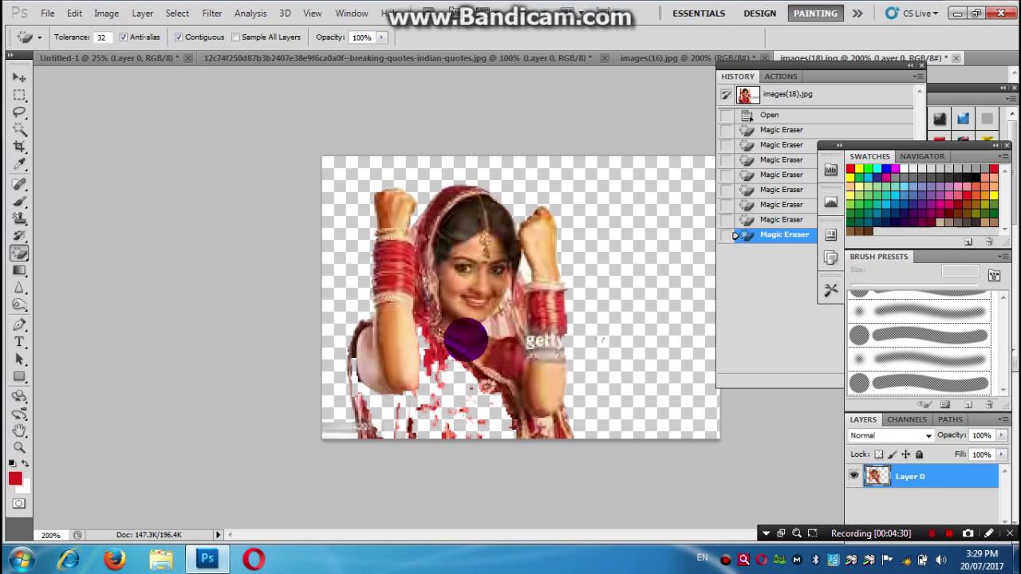
left_click(433, 199)
left_click(461, 185)
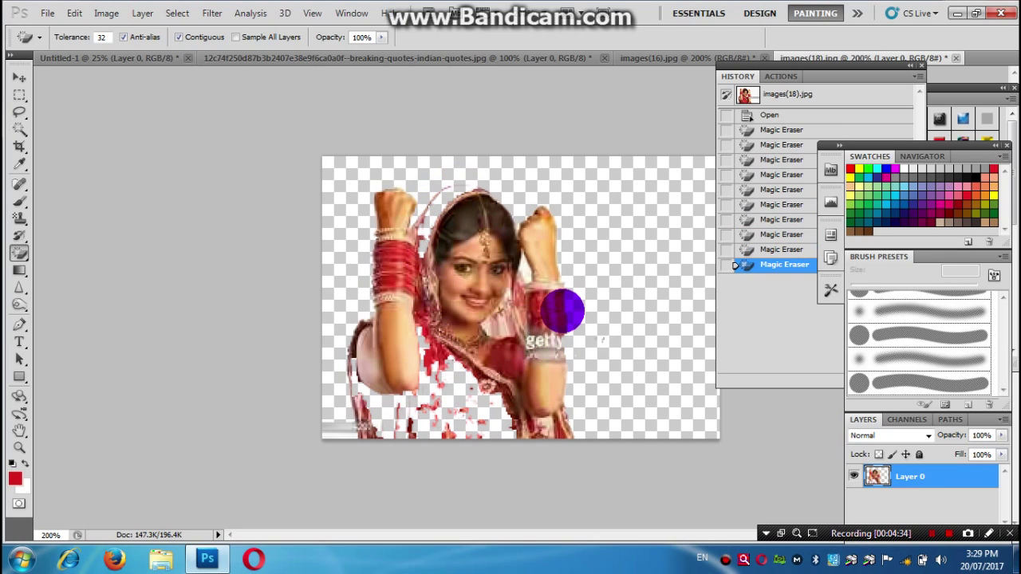
Erase patches around the bride's right wrist, left wrist and left arm.
left_click(559, 308)
left_click(539, 323)
left_click(547, 305)
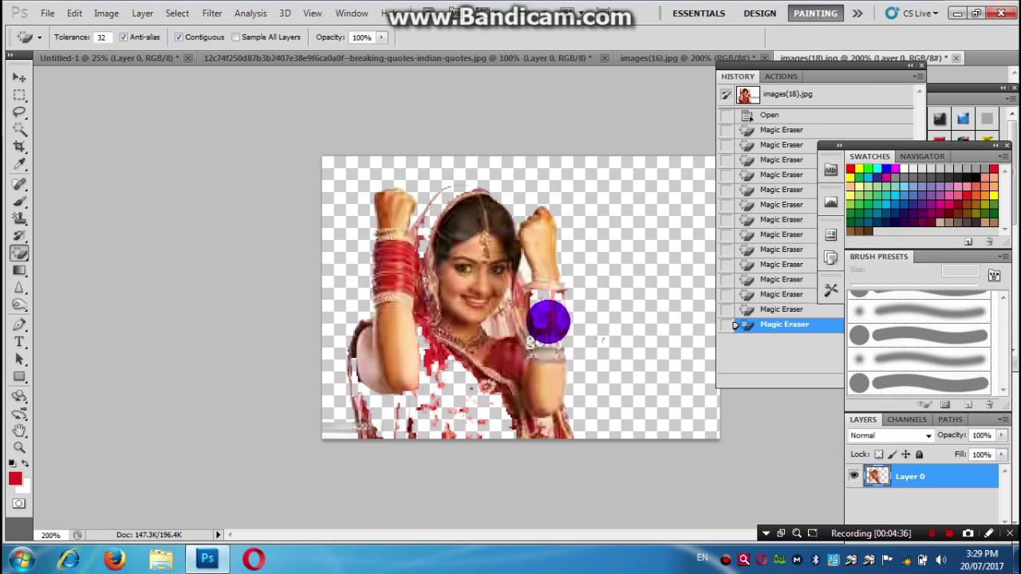
left_click(543, 322)
left_click(389, 273)
left_click(386, 262)
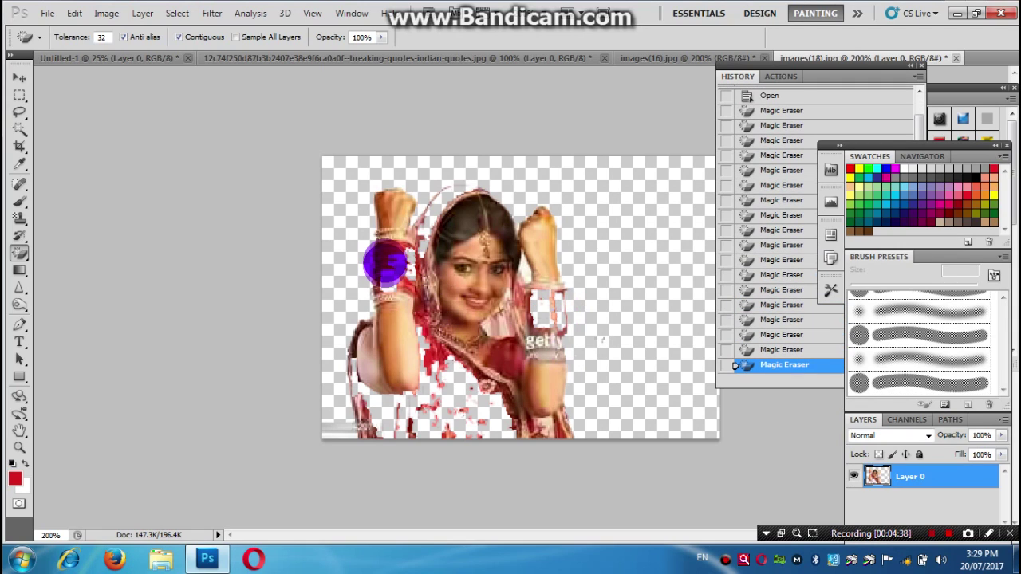
left_click(399, 283)
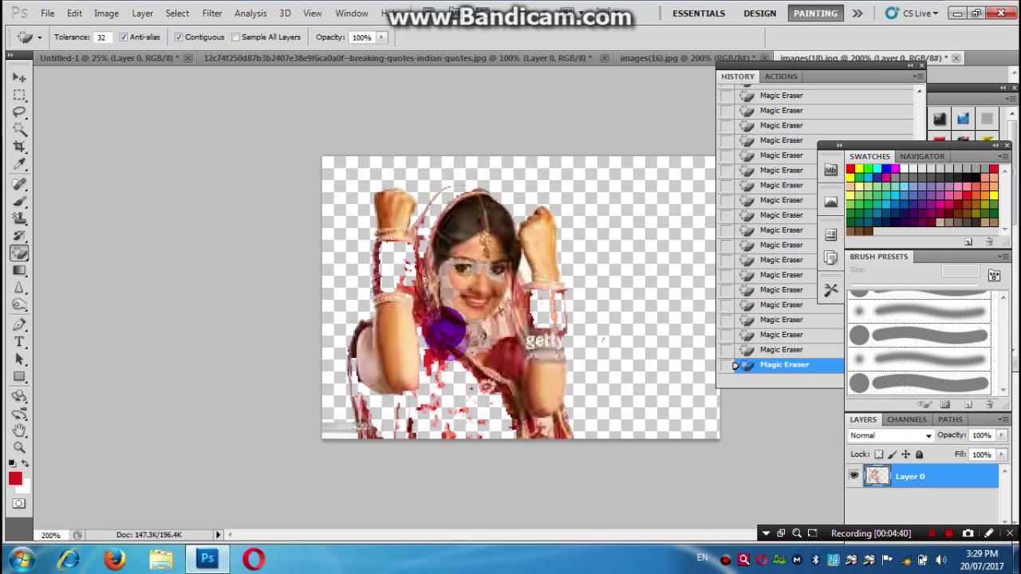
Erase further areas of the face, chest, hair and dress.
left_click(430, 281)
left_click(446, 368)
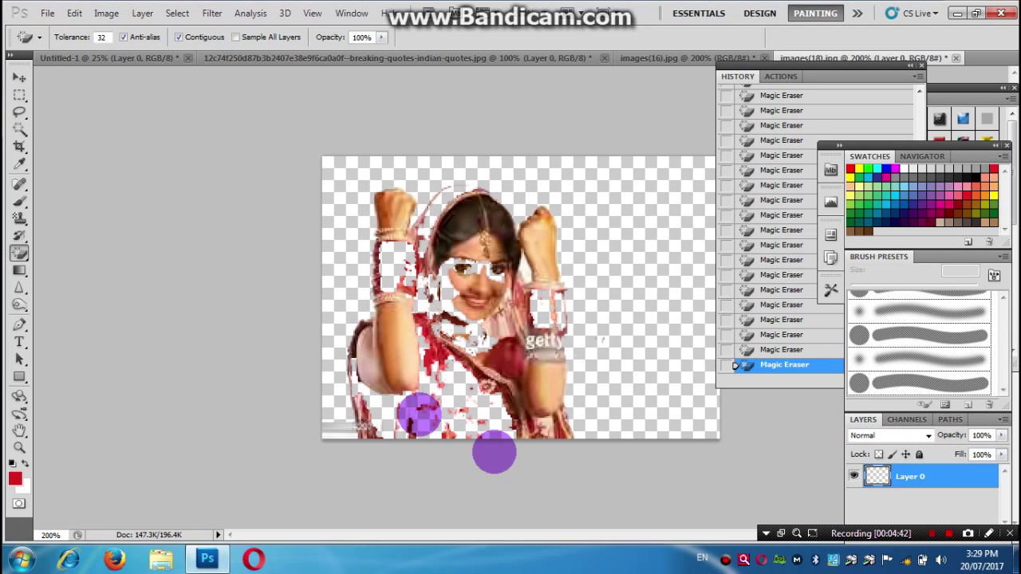
left_click(455, 217)
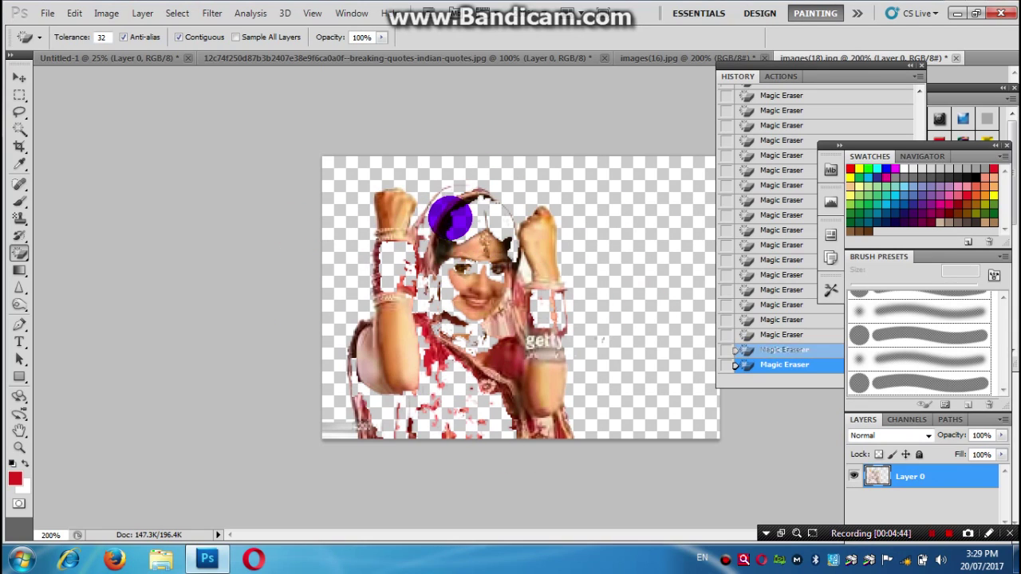
left_click(483, 283)
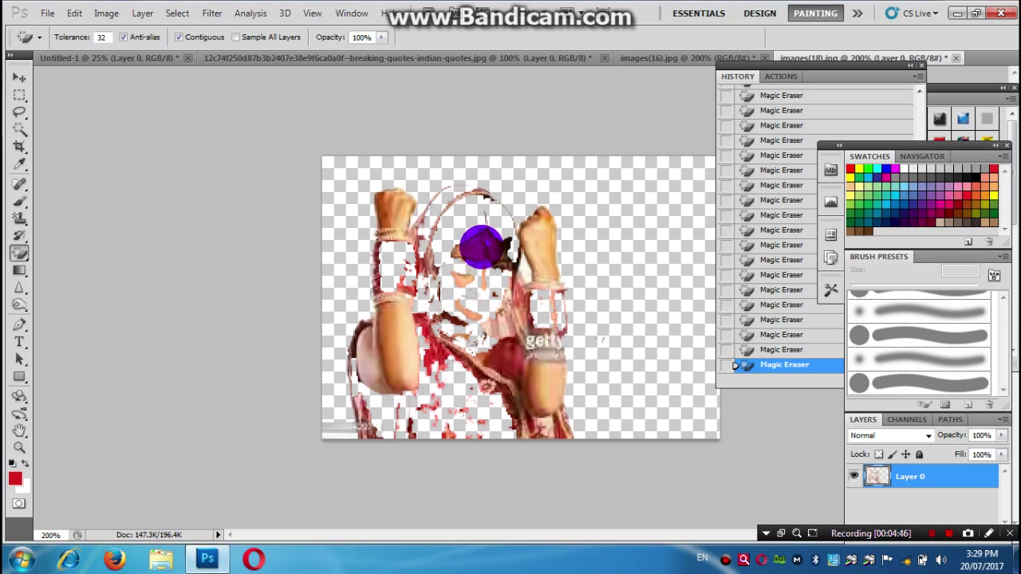
left_click(493, 363)
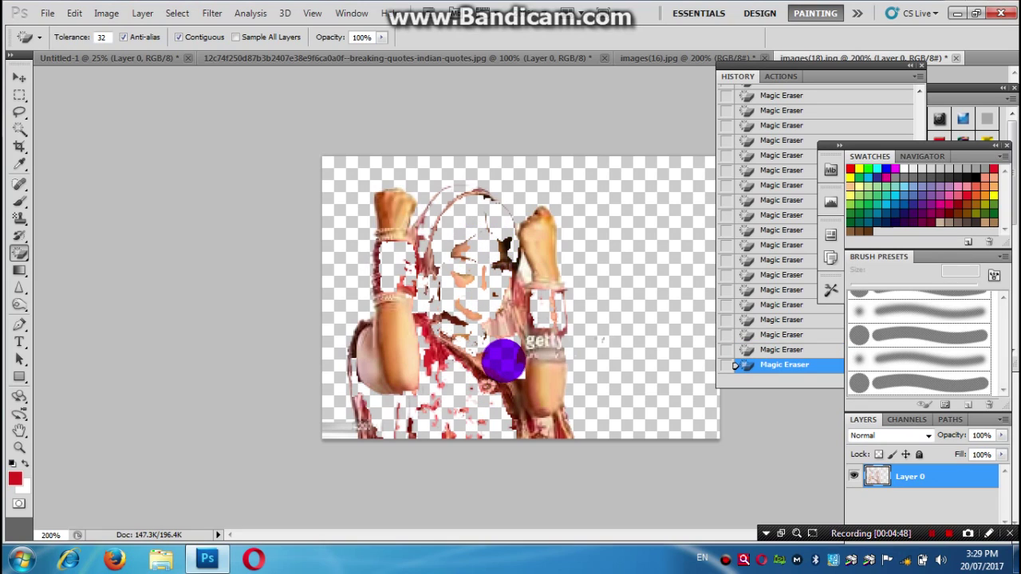
left_click(381, 36)
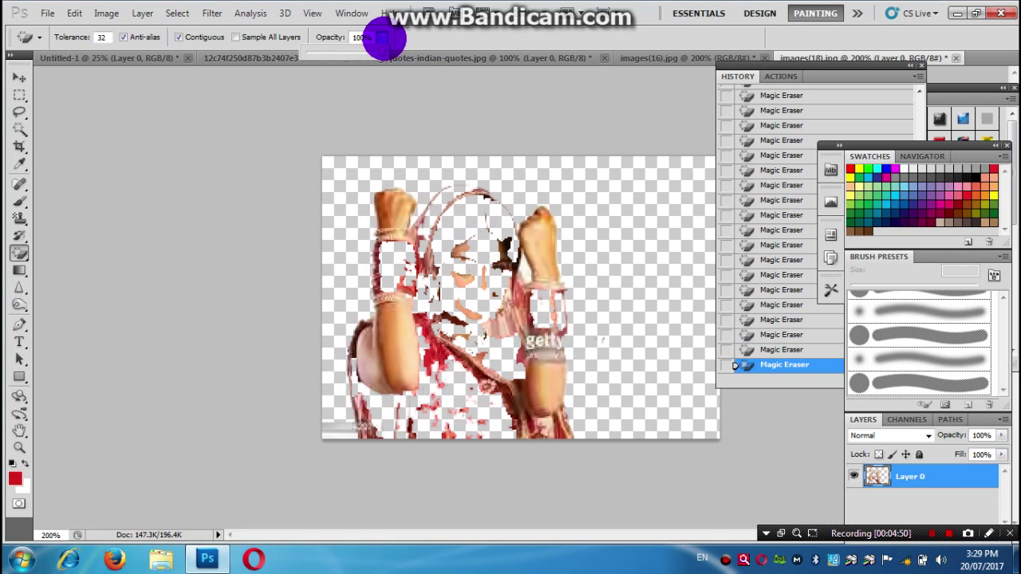
Set Magic Eraser tolerance to 100 and step back six erase steps.
left_click(68, 37)
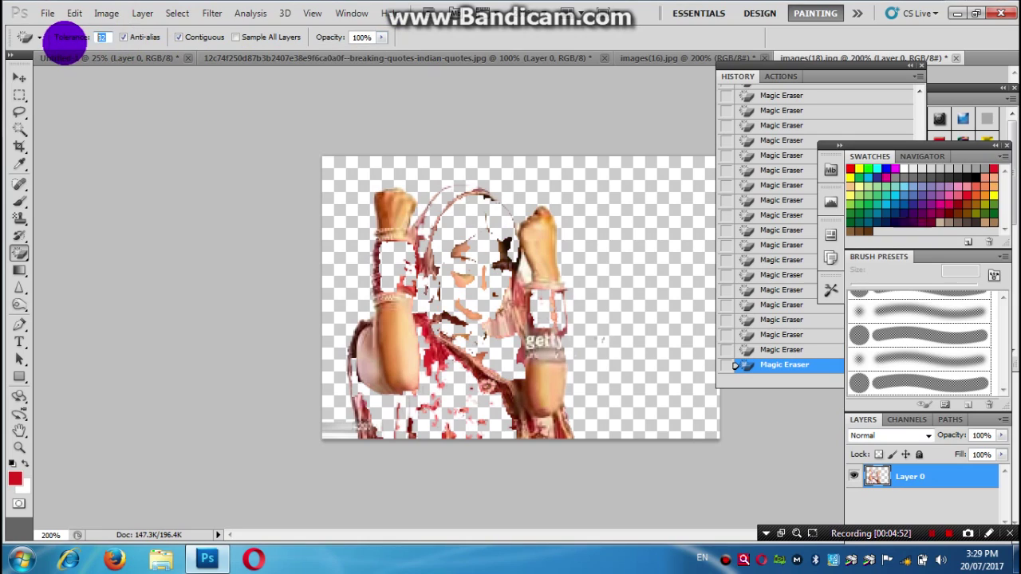
type("100")
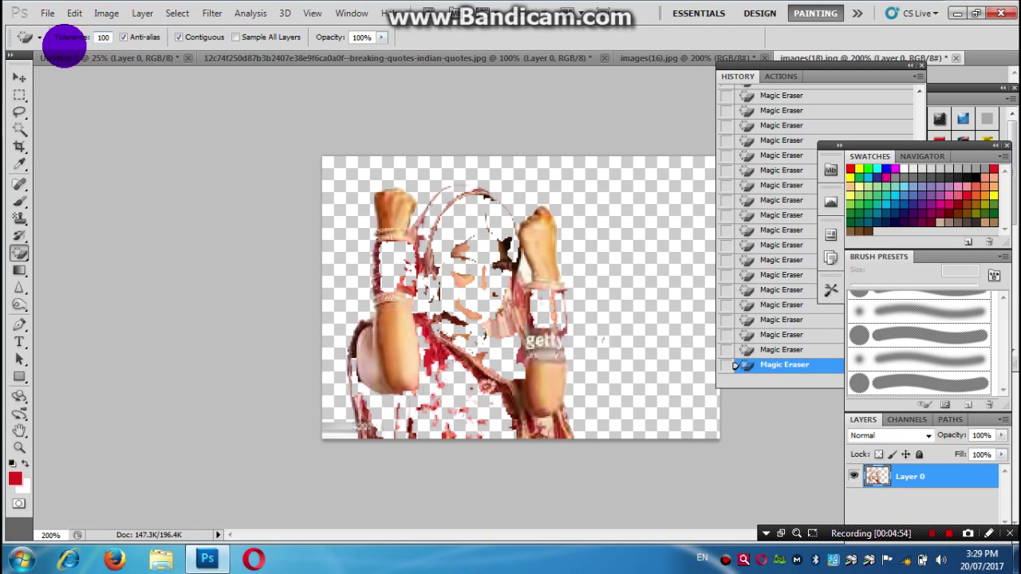
key("ctrl+alt+z")
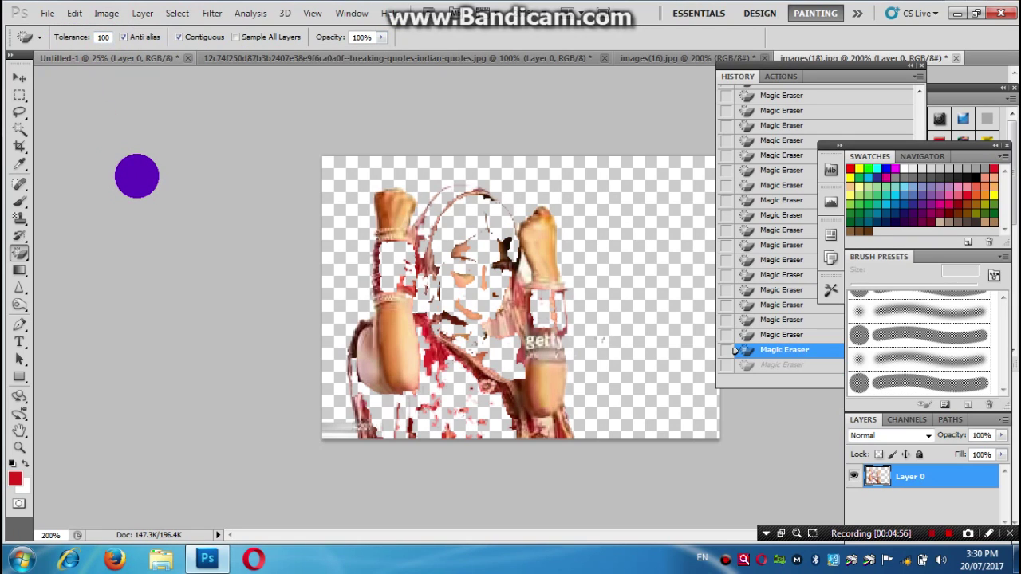
key("ctrl+alt+z")
key("ctrl+alt+z")
key("ctrl+alt+z")
key("ctrl+alt+z")
key("ctrl+alt+z")
key("ctrl+alt+z")
key("ctrl+alt+z")
key("ctrl+alt+z")
key("ctrl+alt+z")
key("ctrl+alt+z")
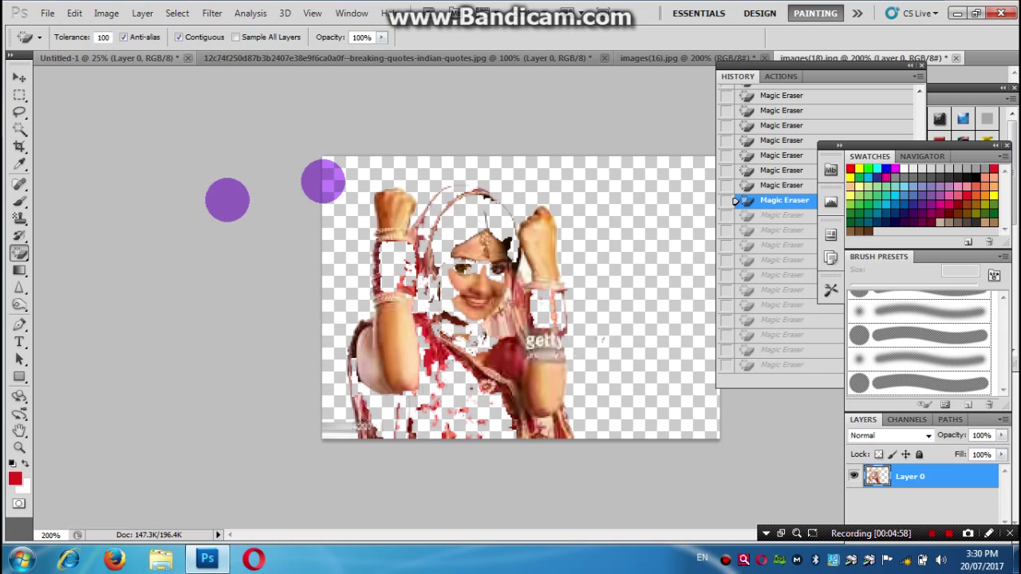
Revert to the Open History state, test-erase the background at tolerance 100, then undo it.
left_click(916, 96)
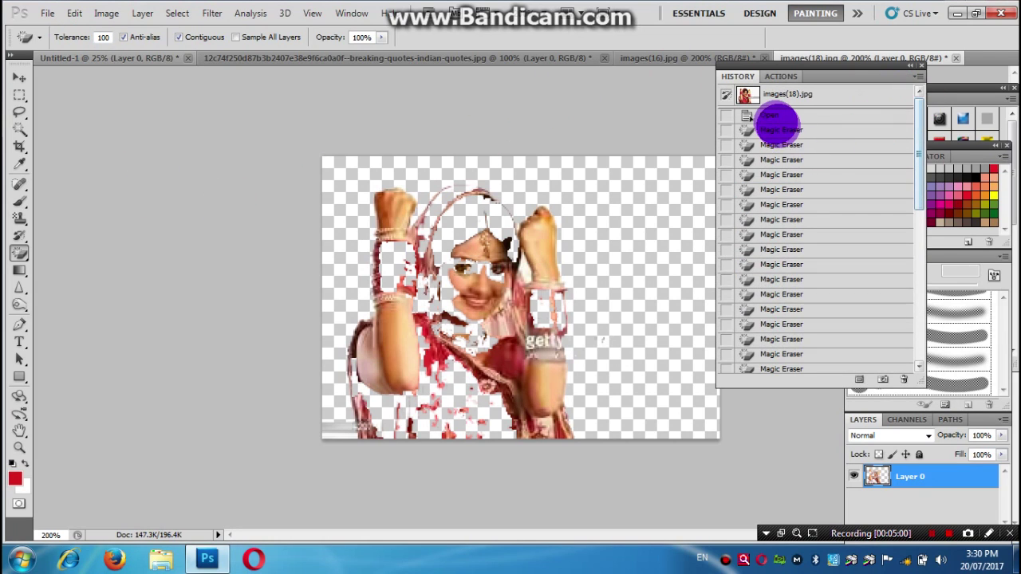
left_click(772, 116)
left_click(654, 191)
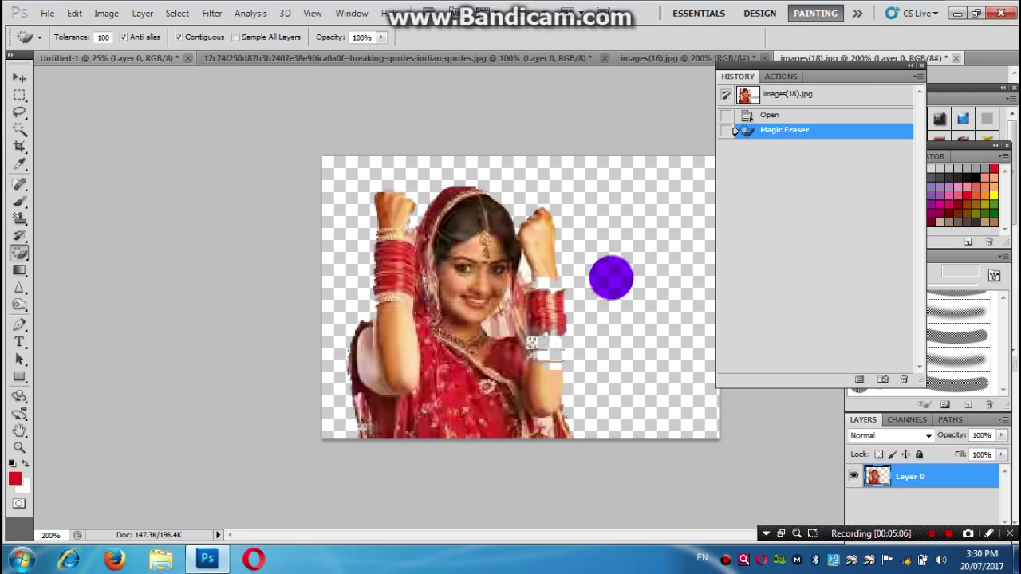
key("ctrl+z")
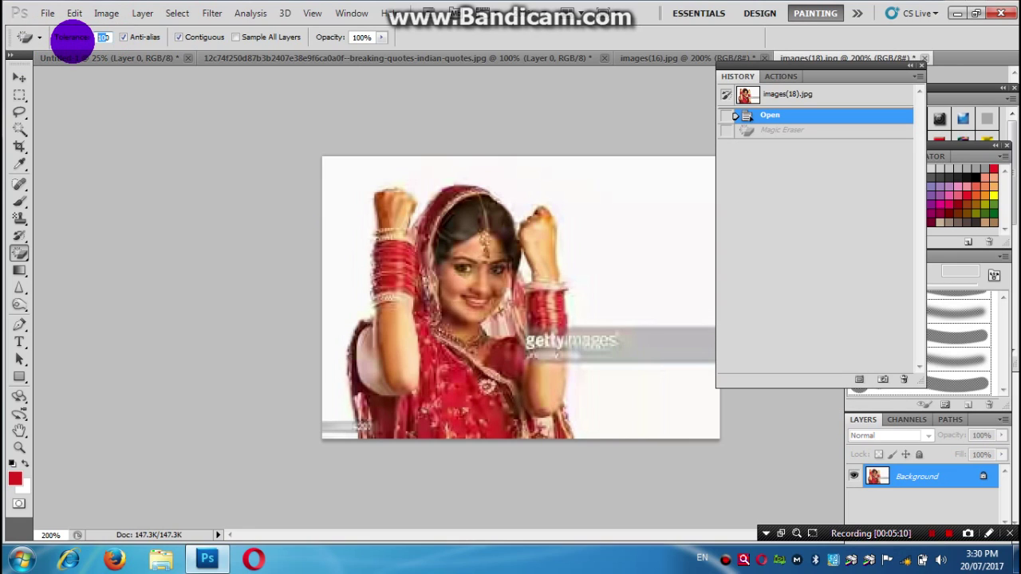
Try tolerance 50 on the white background and below the strip, then undo both erases.
type("50")
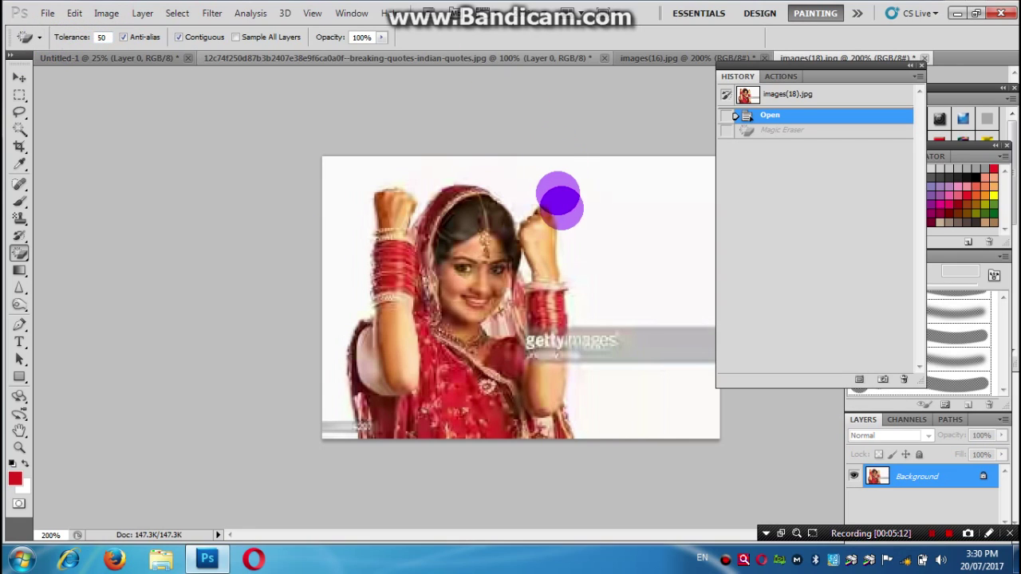
left_click(599, 237)
left_click(626, 388)
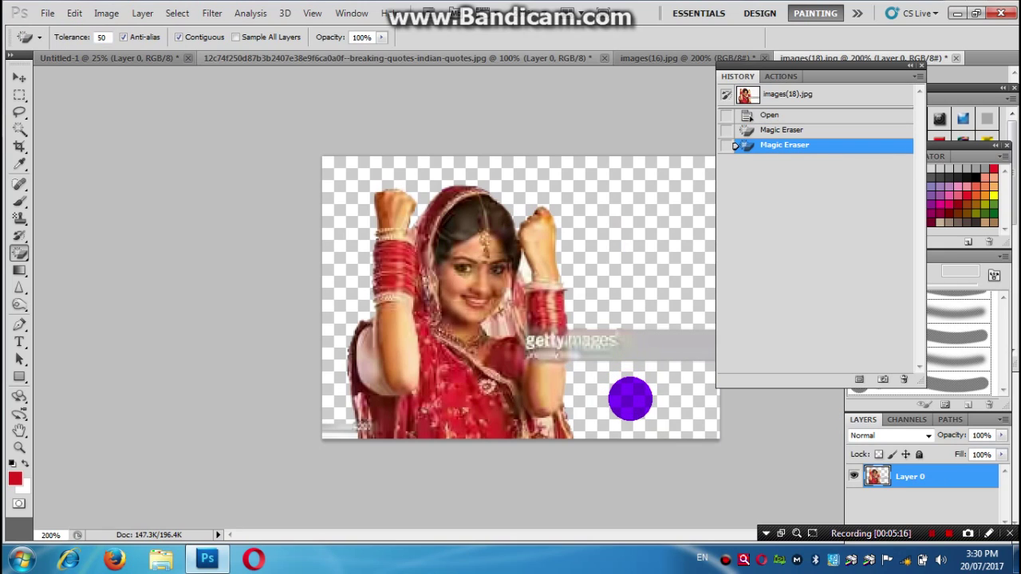
key("ctrl+alt+z")
key("ctrl+alt+z")
type("3")
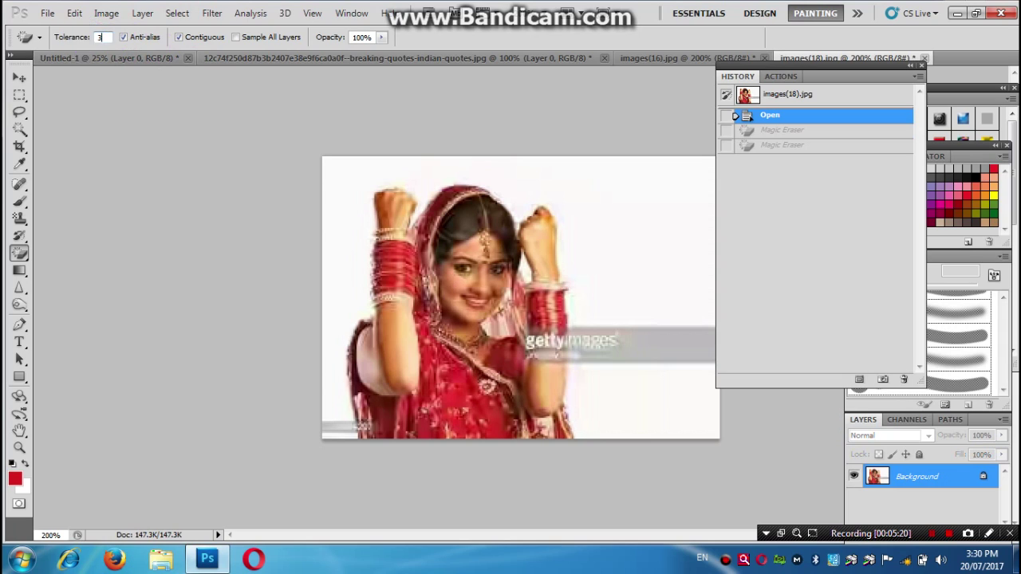
At tolerance 30, erase the white background and bottom-right area, checking edges at 500%.
type("0")
left_click(354, 226)
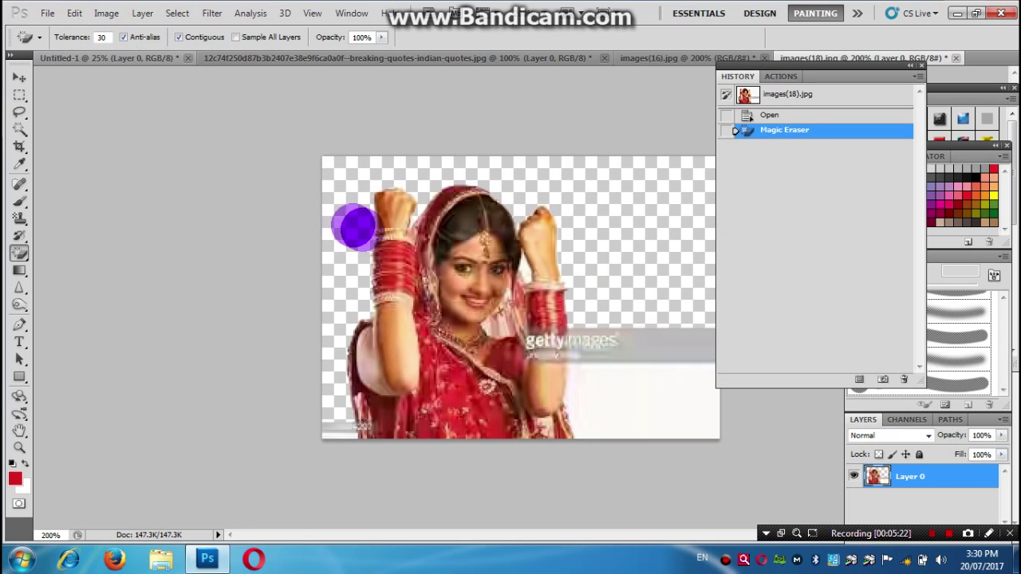
left_click(609, 397)
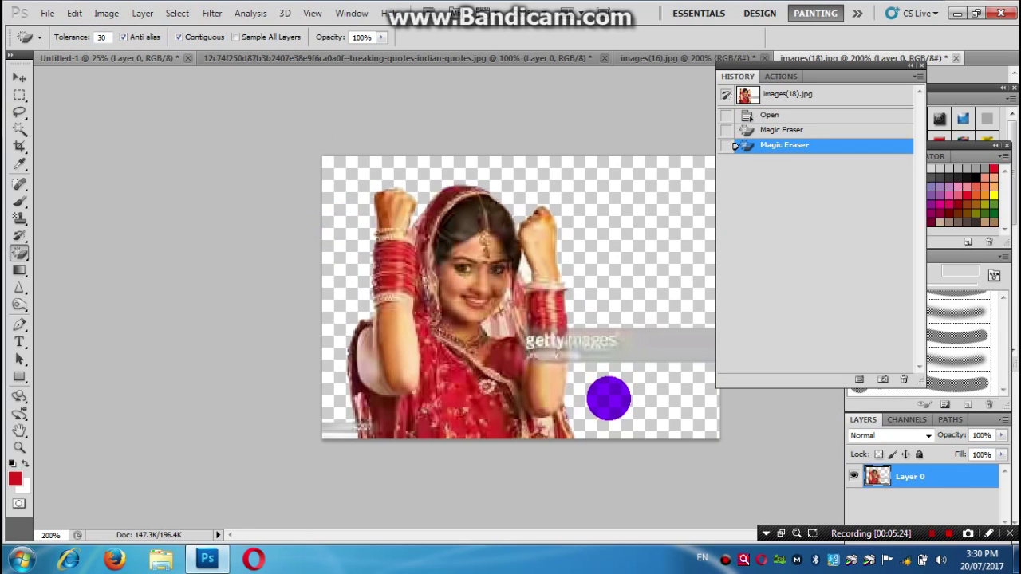
key("ctrl+plus")
key("ctrl+plus")
key("ctrl+plus")
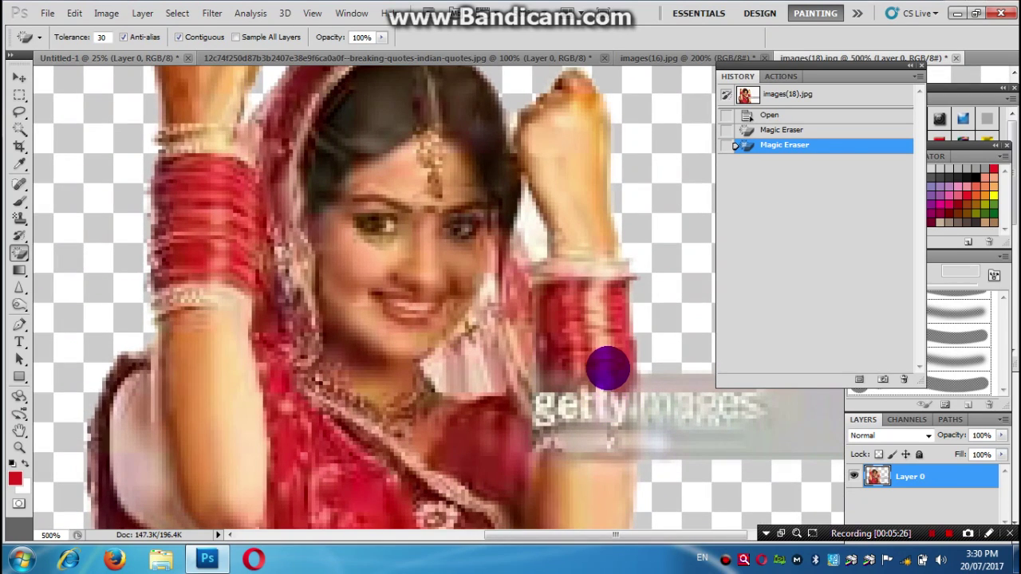
scroll(394, 296, "up", 1)
scroll(399, 330, "up", 1)
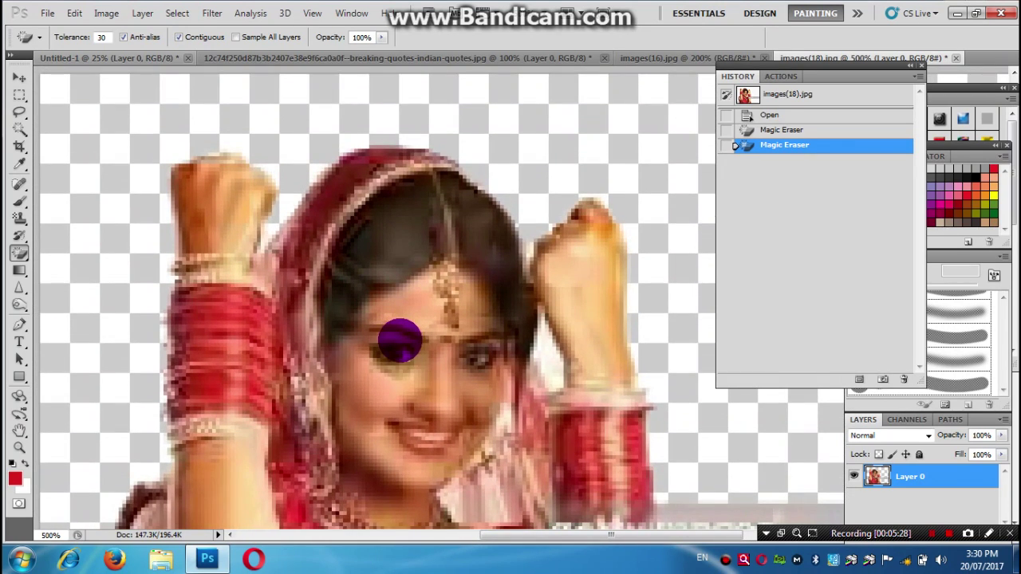
key("ctrl+minus")
key("ctrl+minus")
key("ctrl+minus")
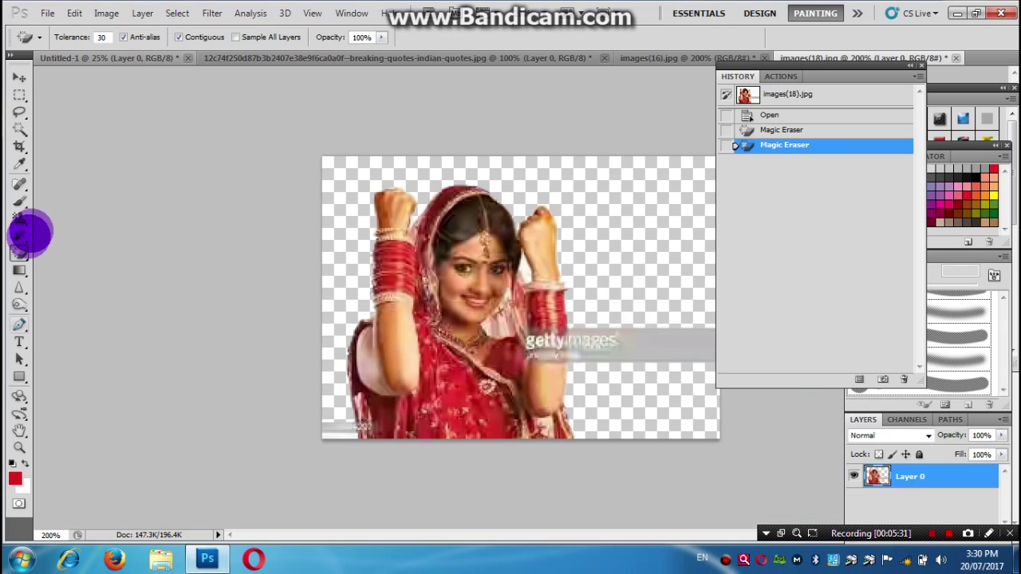
left_click(19, 234)
left_click_drag(21, 256, 160, 260)
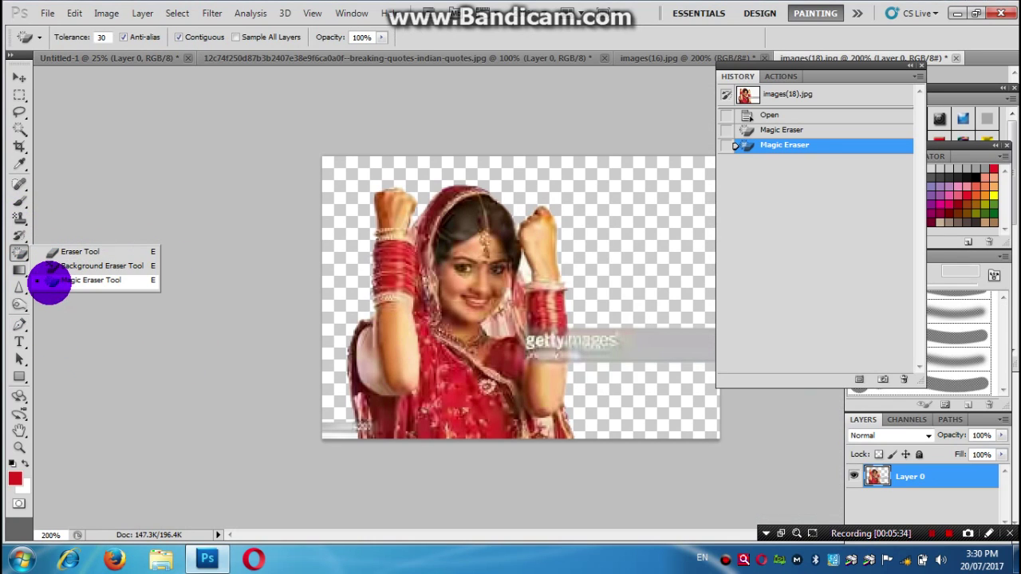
left_click(229, 310)
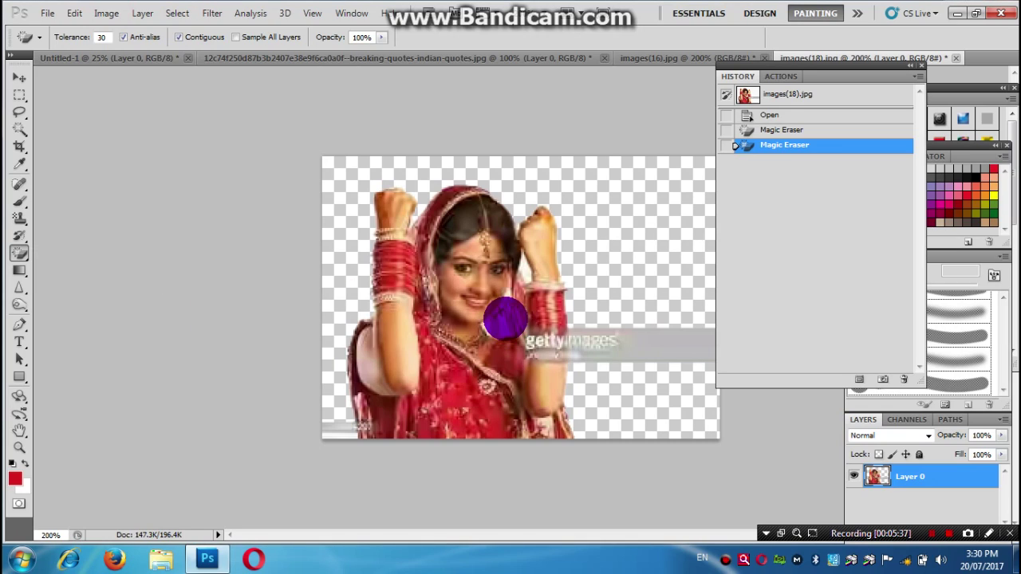